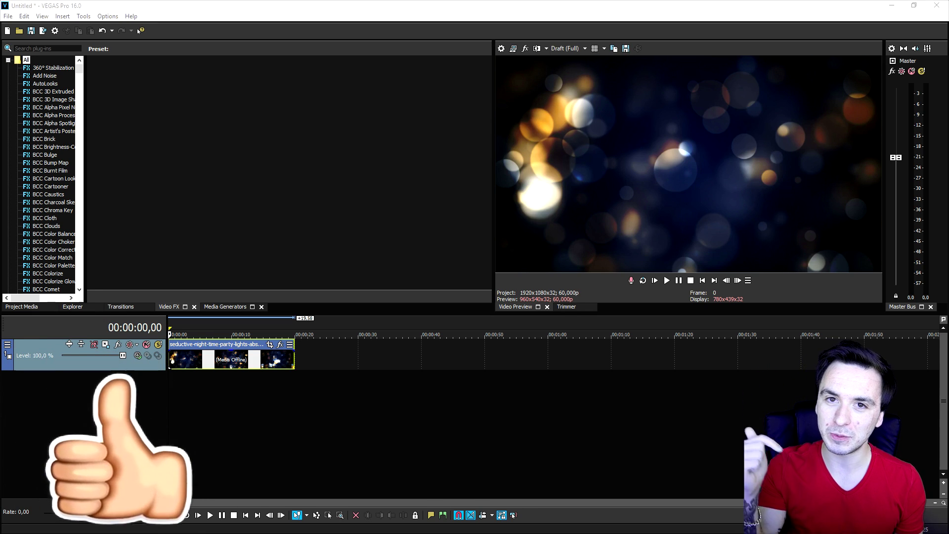
# Add the "Lost Sky - Dreams pt. II" music to a new audio track, starting at the end of the background clip.
pyautogui.click(599, 230)
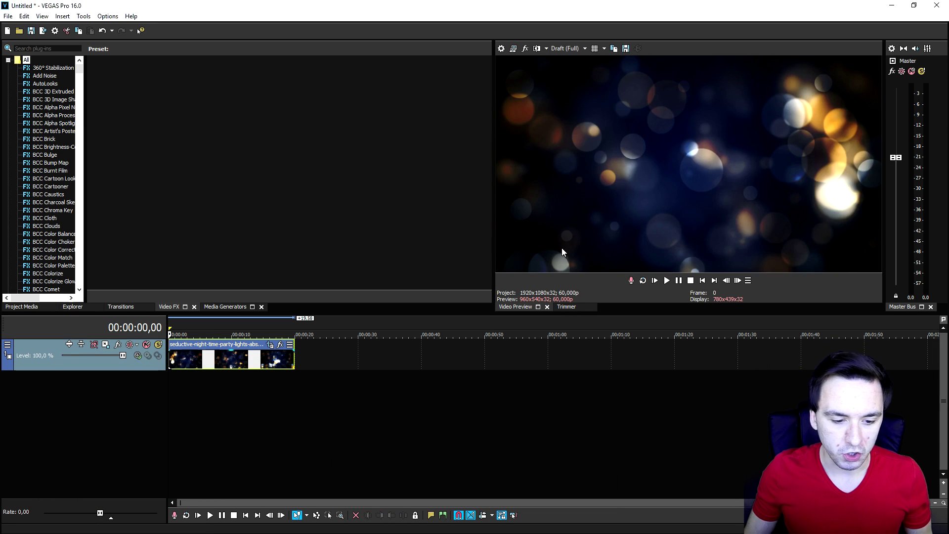
pyautogui.scroll(5, 234, 328)
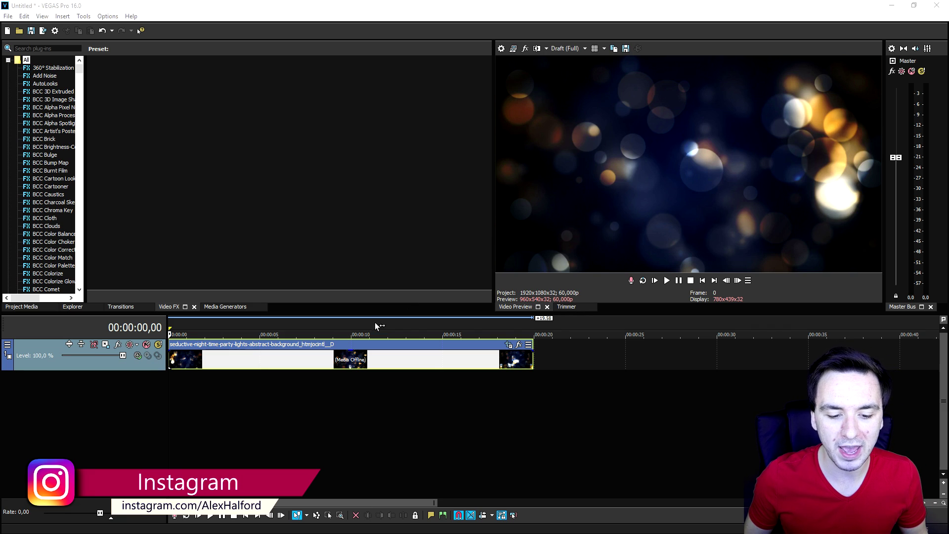
pyautogui.scroll(-2, 521, 342)
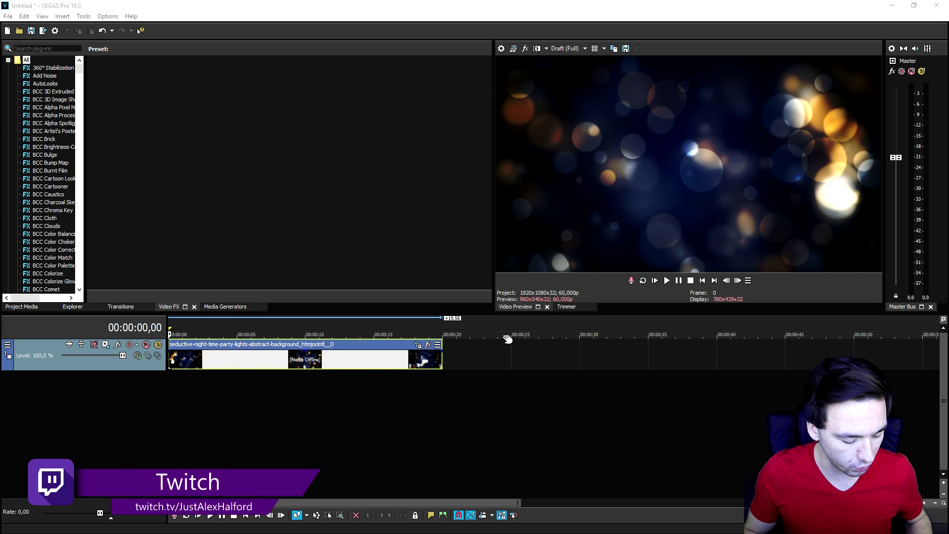
pyautogui.moveTo(507, 338); pyautogui.dragTo(444, 385)
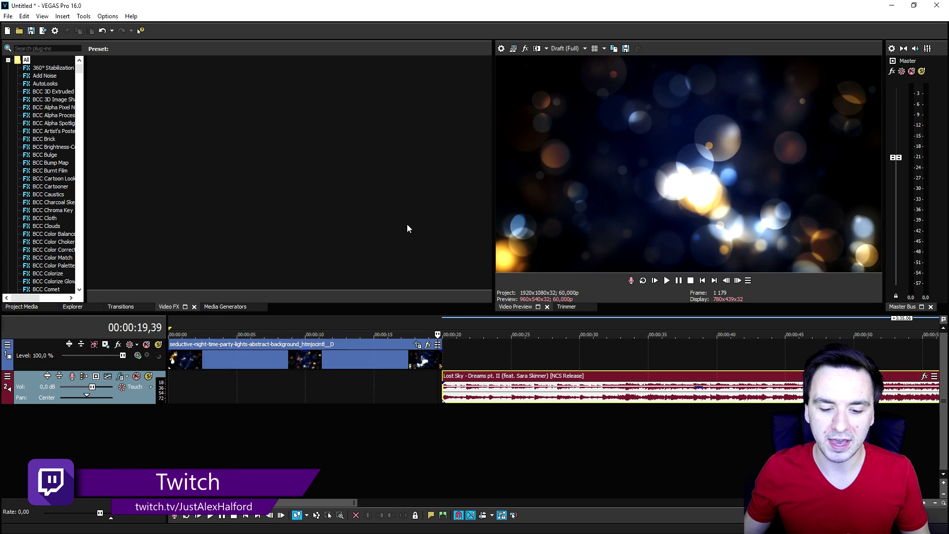
# Play the music from its beginning and from about 35 seconds to listen to different sections.
pyautogui.click(443, 323)
pyautogui.press('space')
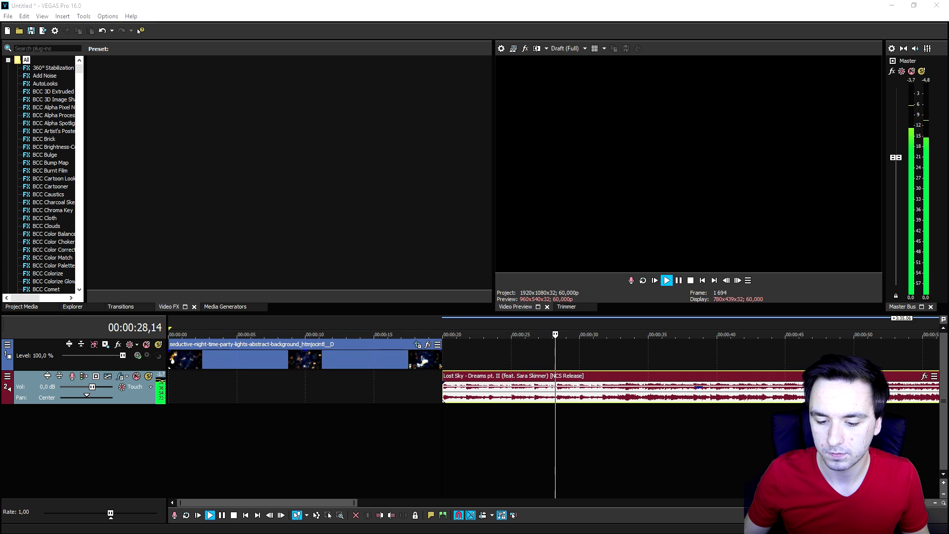
pyautogui.moveTo(651, 326); pyautogui.dragTo(645, 326)
pyautogui.press('space')
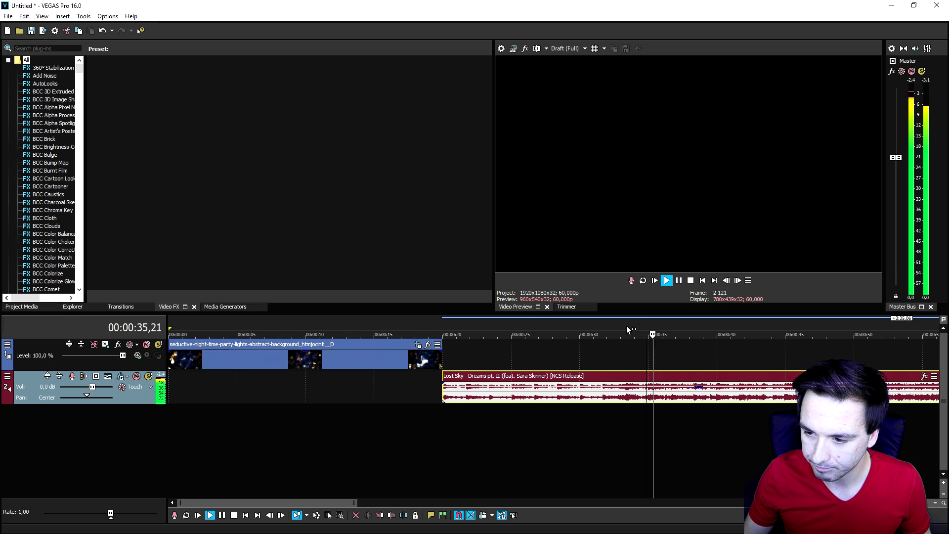
pyautogui.scroll(-2, 627, 325)
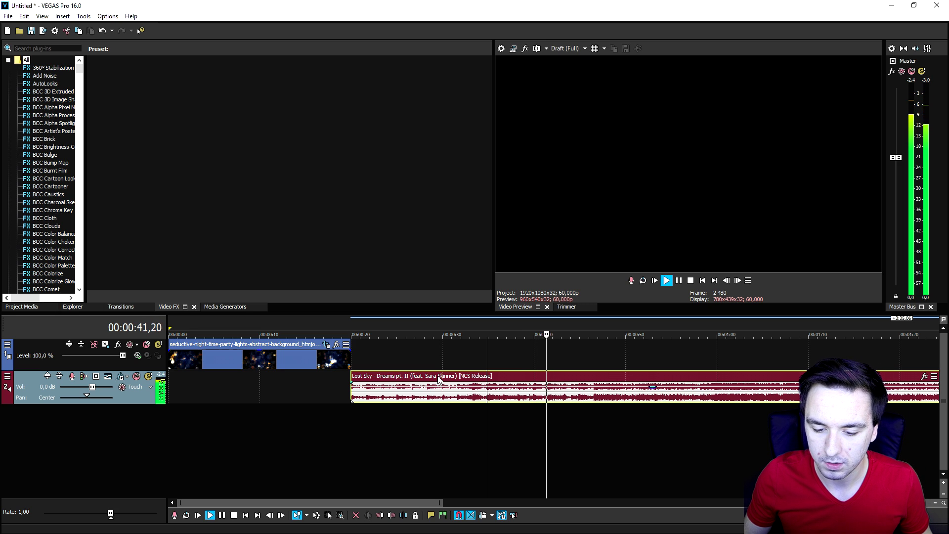
pyautogui.press('space')
pyautogui.scroll(-3, 476, 384)
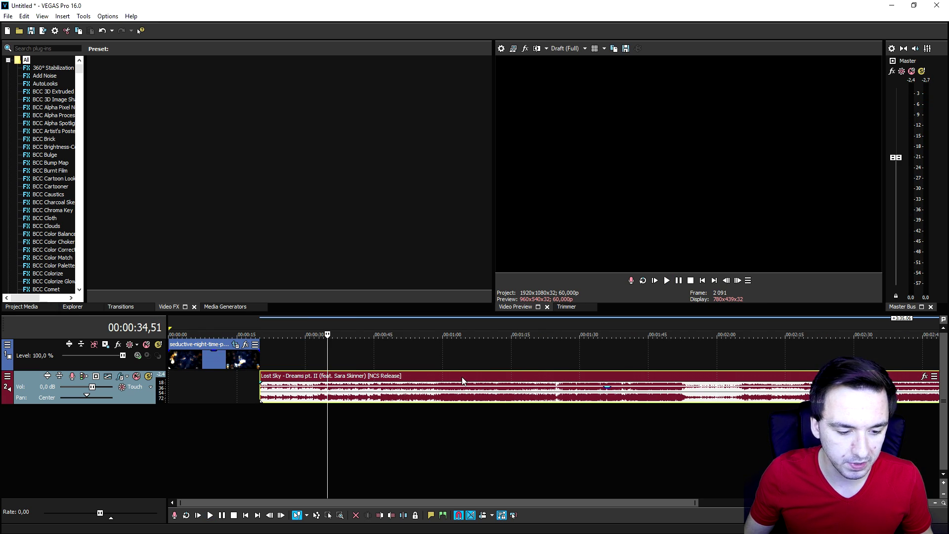
# Move the music event to the very start of the timeline and return the playhead to the beginning.
pyautogui.moveTo(463, 381); pyautogui.dragTo(352, 376)
pyautogui.click(703, 280)
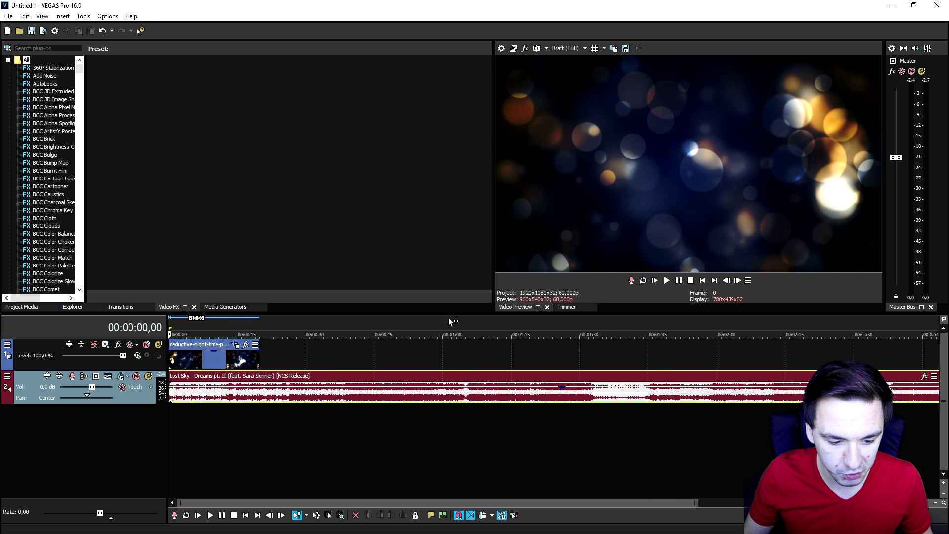
pyautogui.scroll(3, 268, 352)
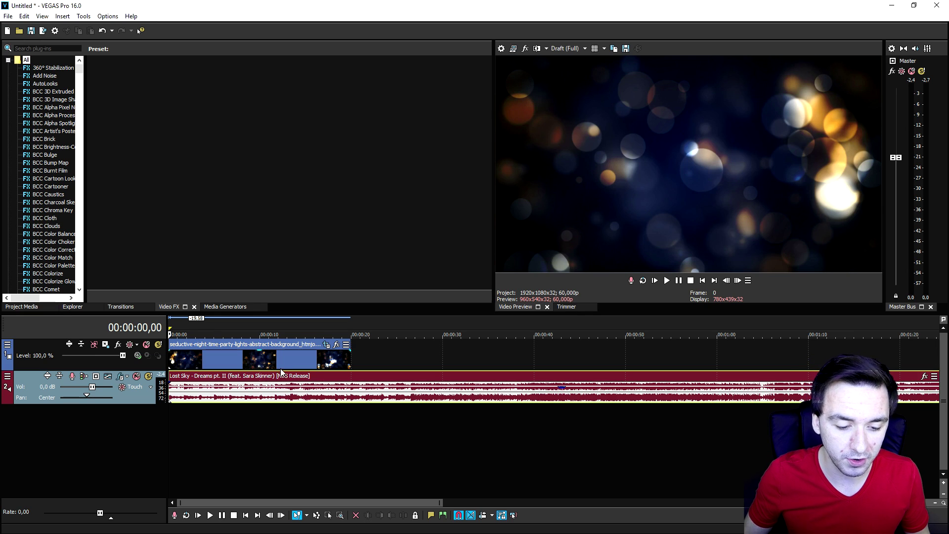
# Duplicate the background clip and place the copy directly after the original.
pyautogui.click(280, 365)
pyautogui.scroll(-4, 281, 363)
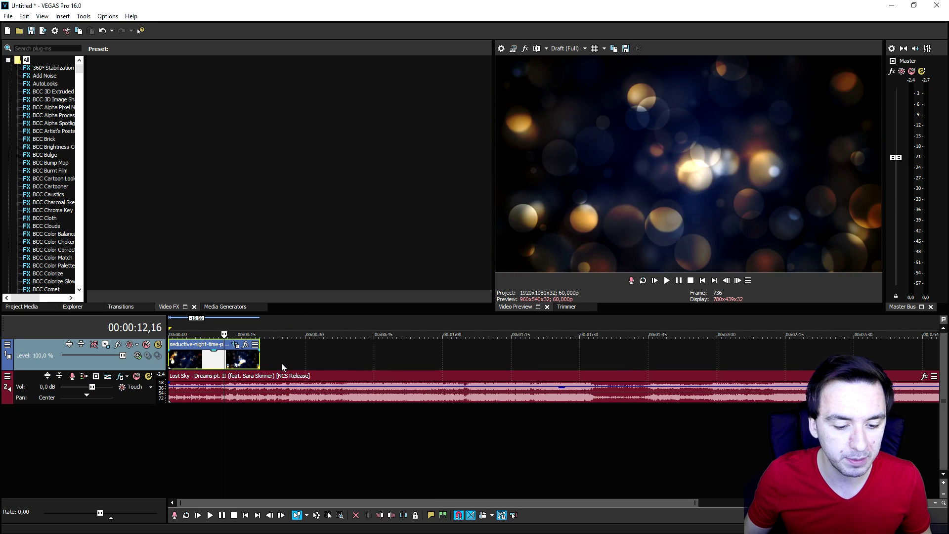
pyautogui.scroll(4, 275, 362)
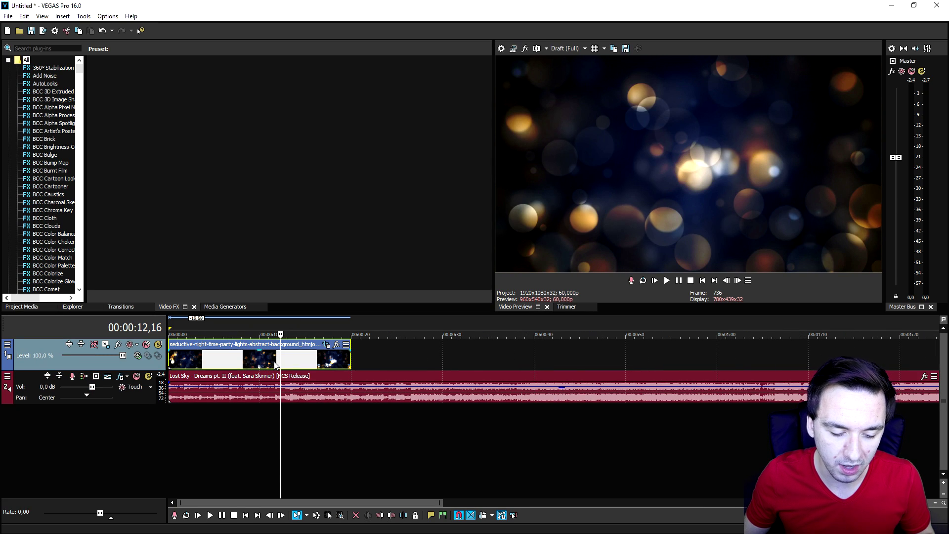
pyautogui.hotkey('ctrl', 'v')
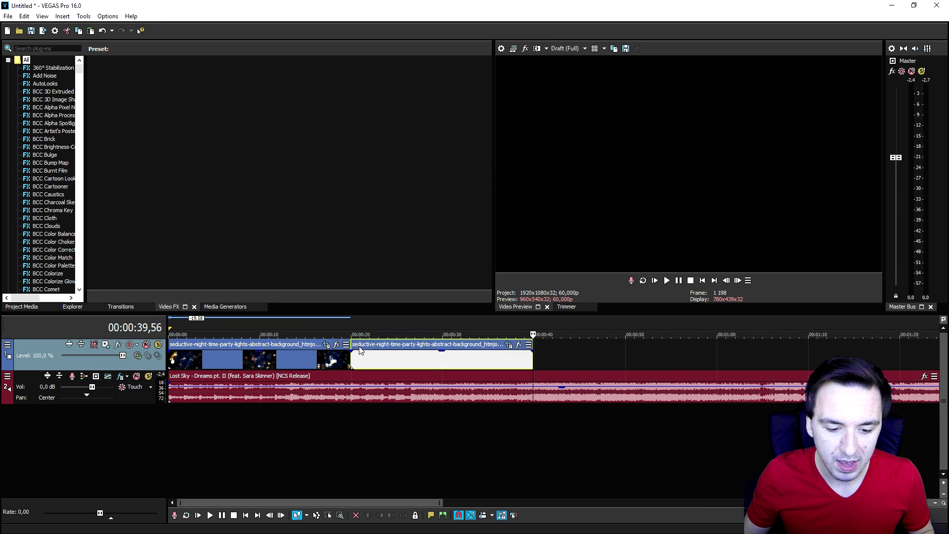
# Play across the join between the two background clips and reverse the second clip.
pyautogui.click(337, 324)
pyautogui.scroll(-3, 337, 325)
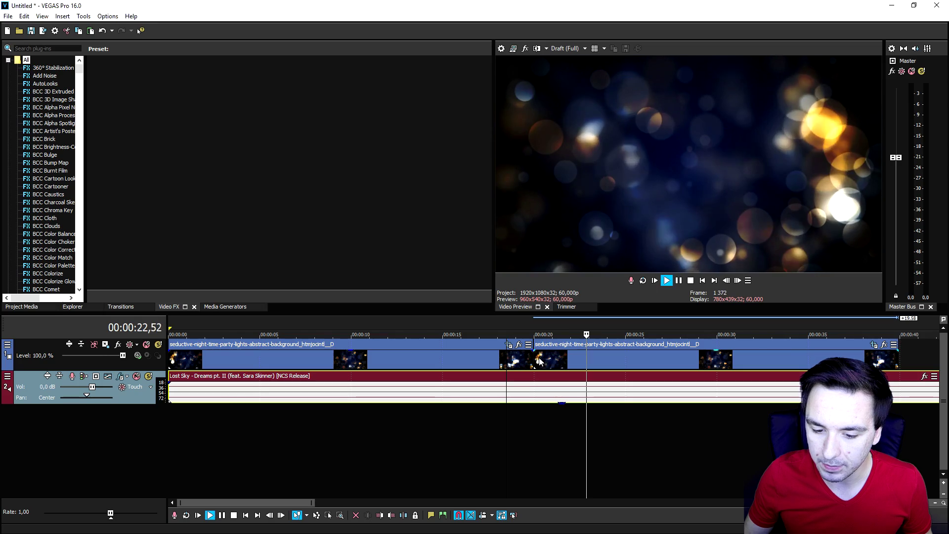
pyautogui.rightClick(549, 362)
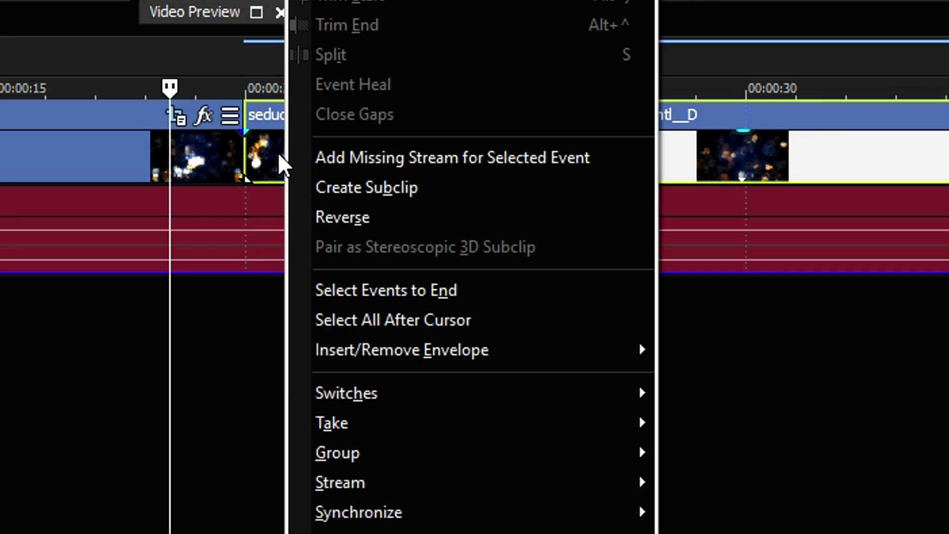
pyautogui.click(569, 382)
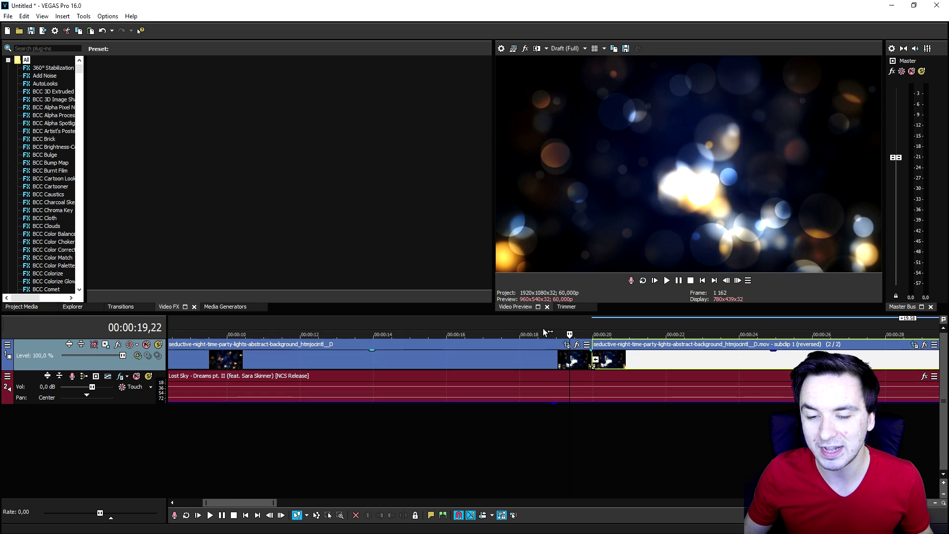
pyautogui.scroll(-8, 535, 329)
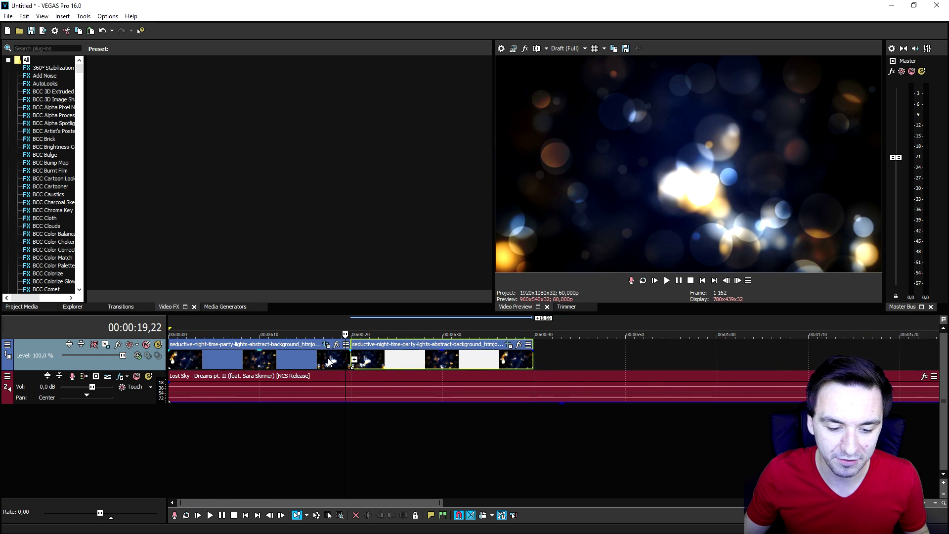
# Extend the background to about two minutes by pasting the forward and reversed clip pair twice more after the existing clips.
pyautogui.scroll(-3, 388, 365)
pyautogui.click(354, 362)
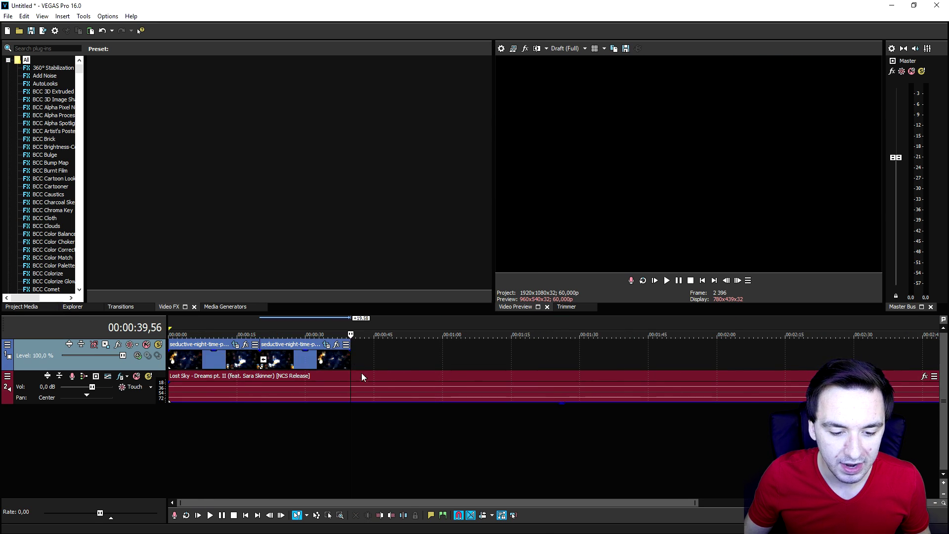
pyautogui.scroll(-2, 361, 378)
pyautogui.click(366, 395)
pyautogui.moveTo(366, 396); pyautogui.dragTo(366, 391)
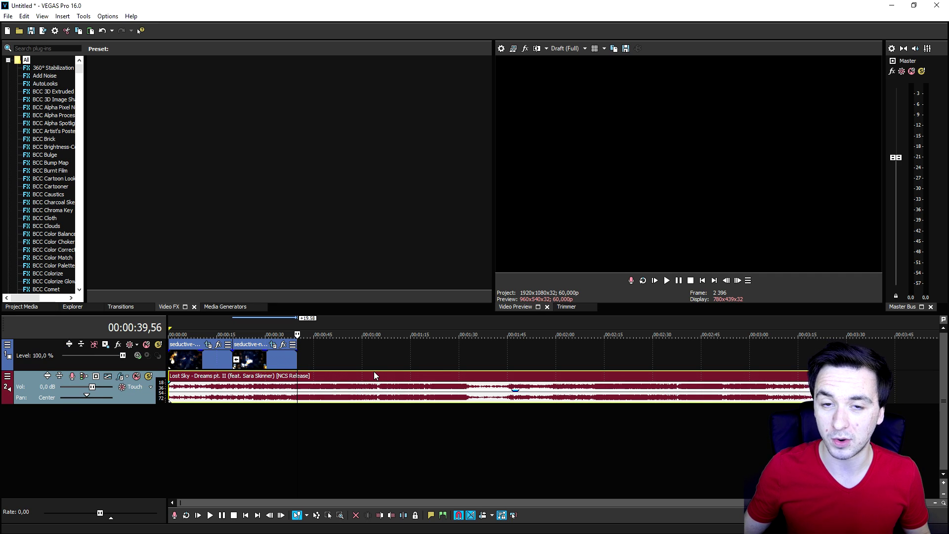
pyautogui.hotkey('ctrl', 'v')
pyautogui.hotkey('ctrl', 'v')
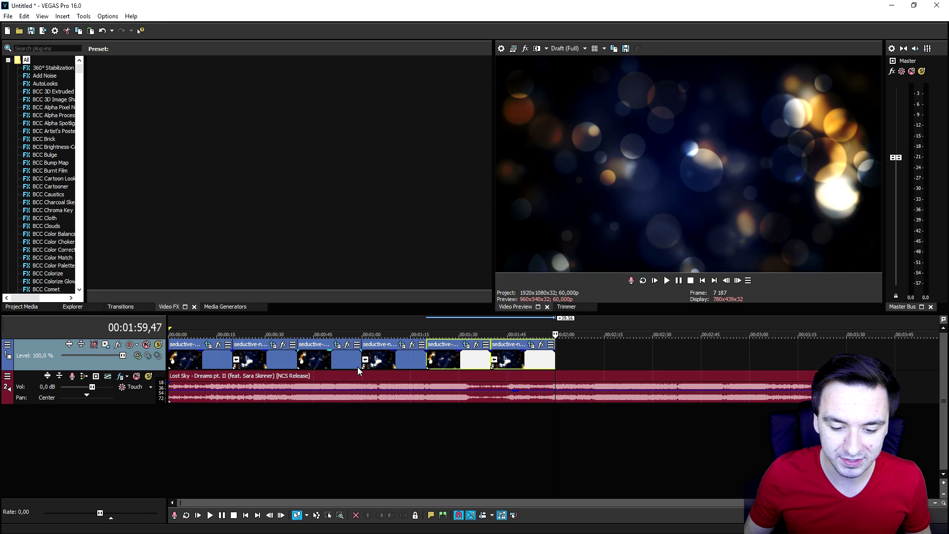
pyautogui.click(703, 281)
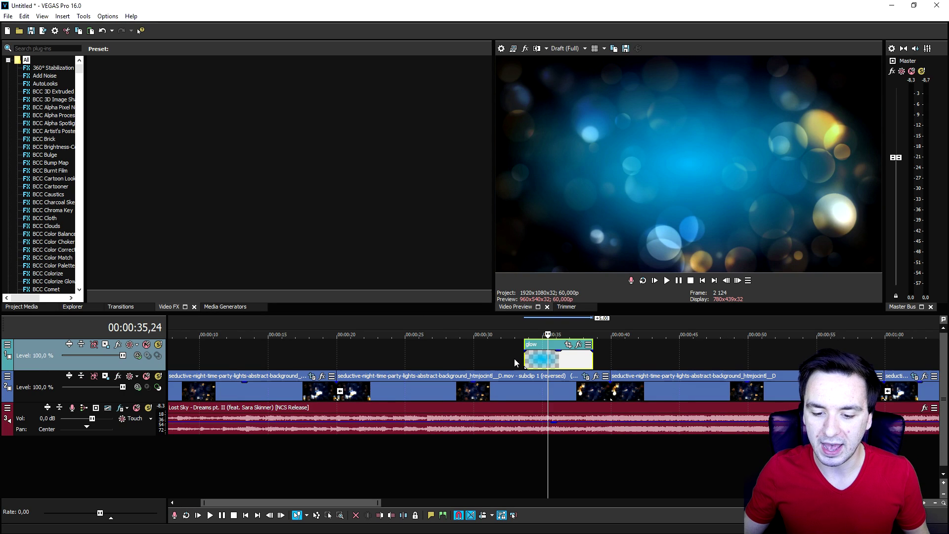
# Play the opening of the project and move the glow event to the start of the timeline.
pyautogui.moveTo(514, 358); pyautogui.dragTo(398, 358)
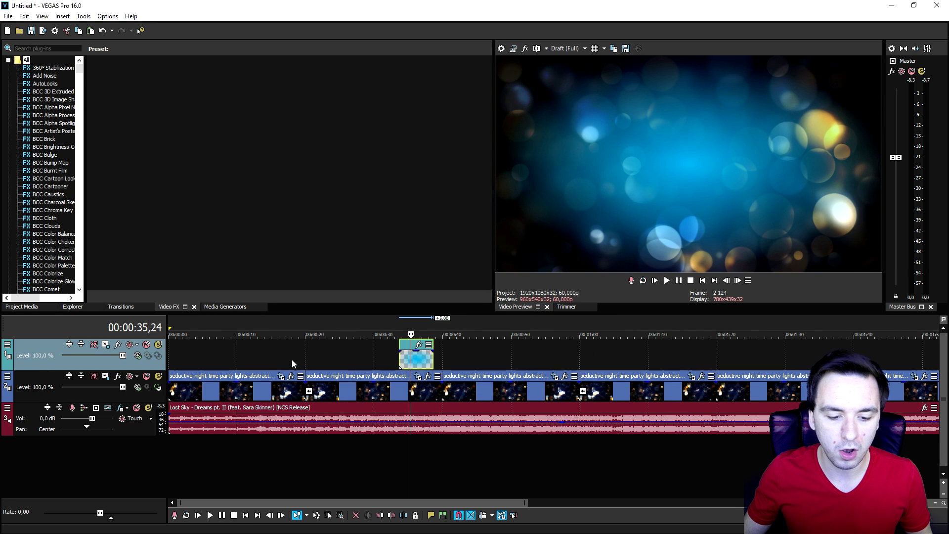
pyautogui.click(199, 353)
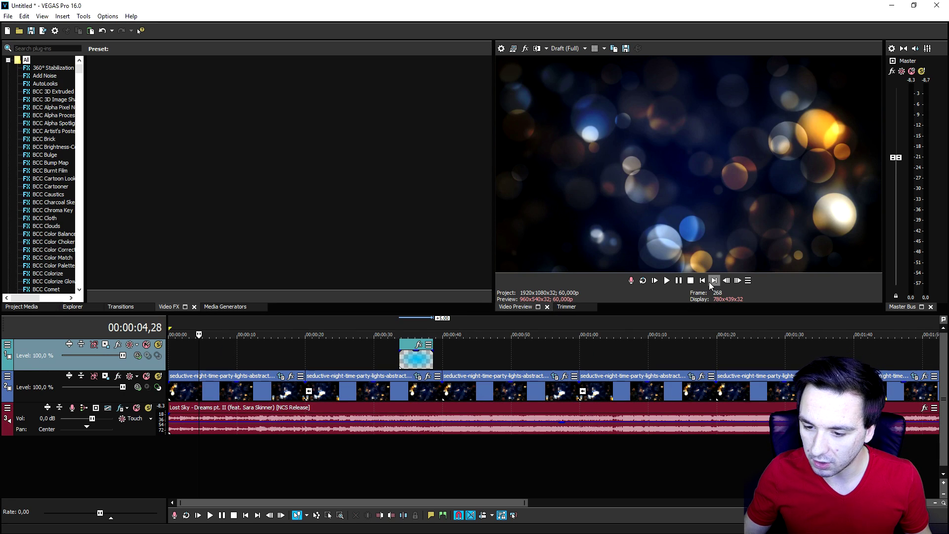
pyautogui.click(707, 282)
pyautogui.press('space')
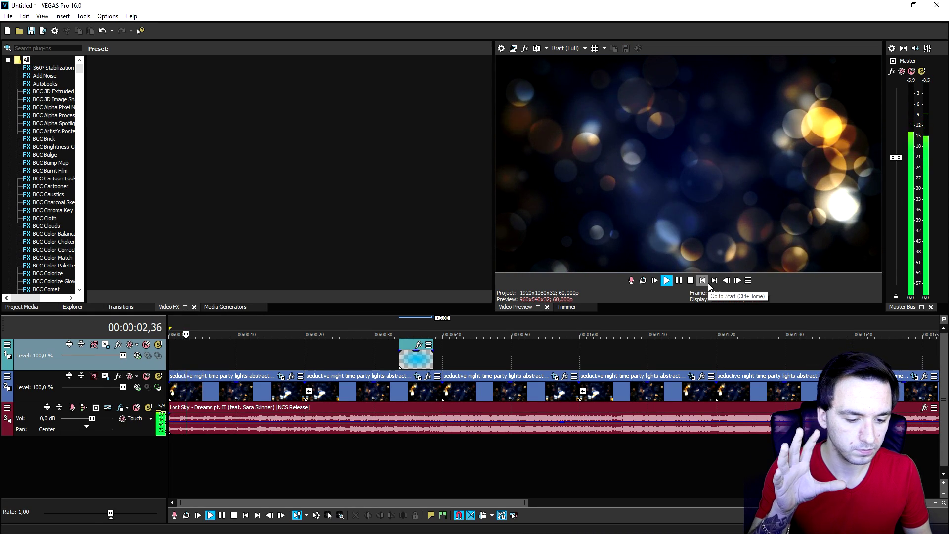
pyautogui.press('space')
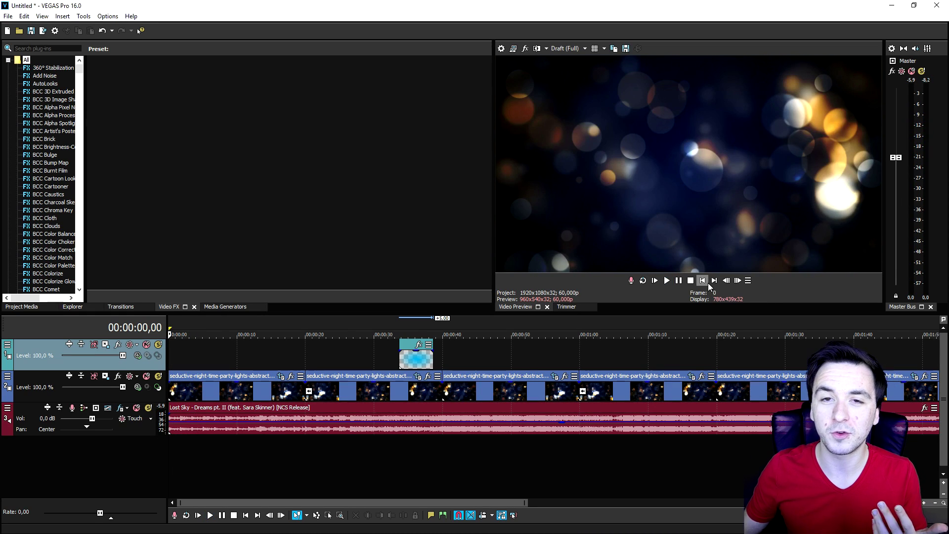
pyautogui.moveTo(408, 362); pyautogui.dragTo(172, 364)
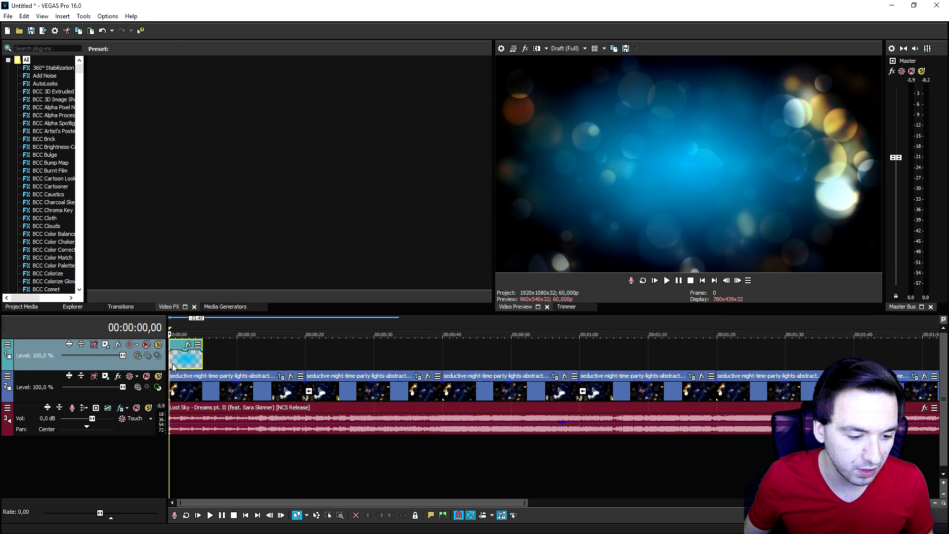
pyautogui.scroll(5, 172, 364)
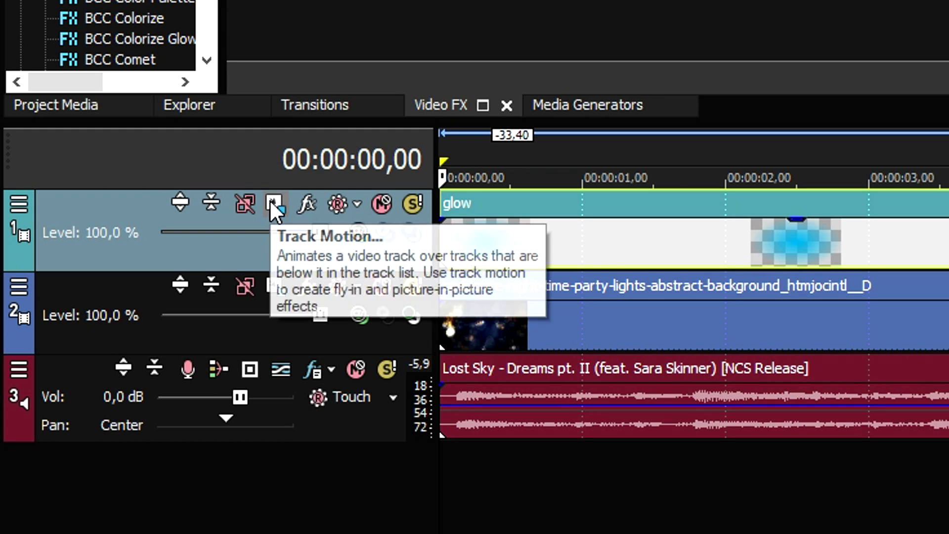
# Use Track Motion on the glow track to enlarge it to about 2482 x 1396, lower it to Y about -723, and set X to 0.
pyautogui.click(270, 201)
pyautogui.moveTo(483, 93); pyautogui.dragTo(494, 287)
pyautogui.moveTo(629, 380); pyautogui.dragTo(623, 455)
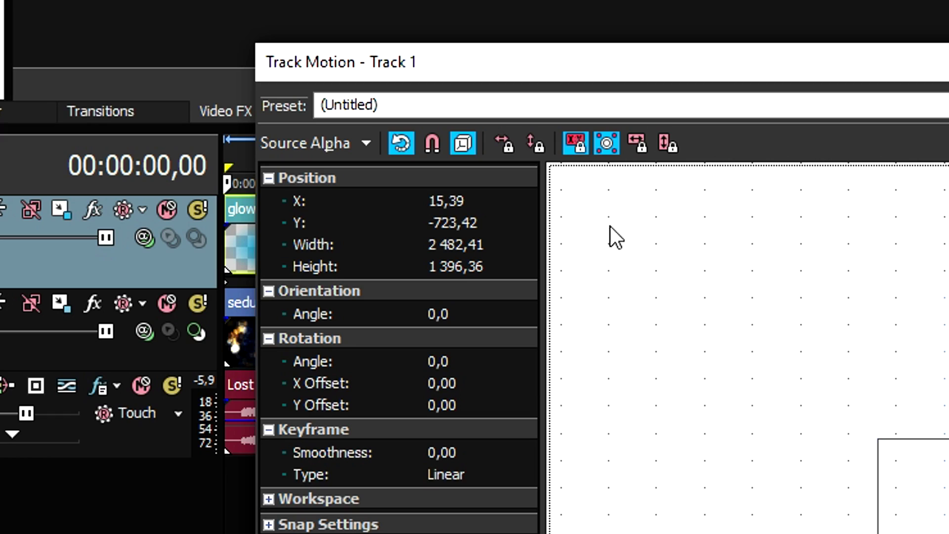
pyautogui.doubleClick(470, 202)
pyautogui.write('0')
pyautogui.press('Return')
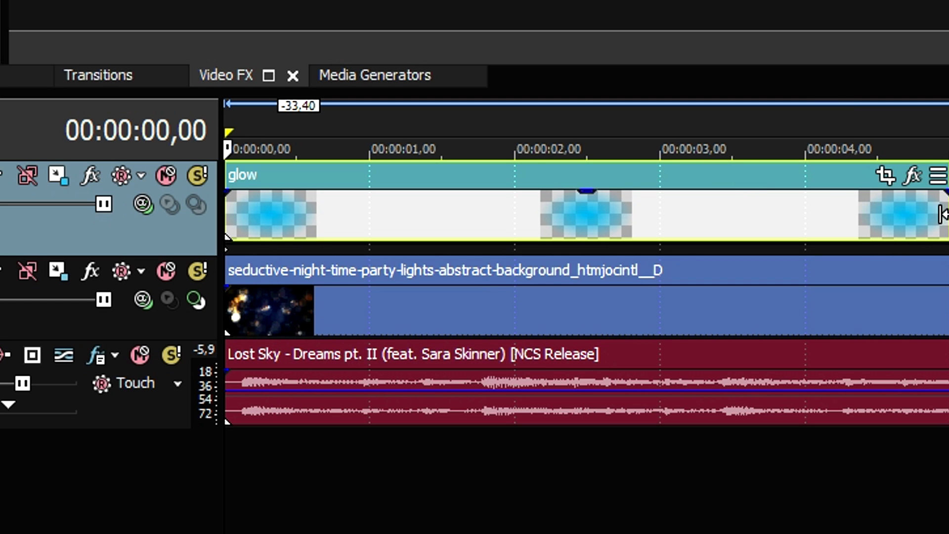
# Shorten the glow event to about 33 frames and apply a fade-out across its whole length.
pyautogui.moveTo(942, 215); pyautogui.dragTo(299, 220)
pyautogui.moveTo(200, 350); pyautogui.dragTo(171, 348)
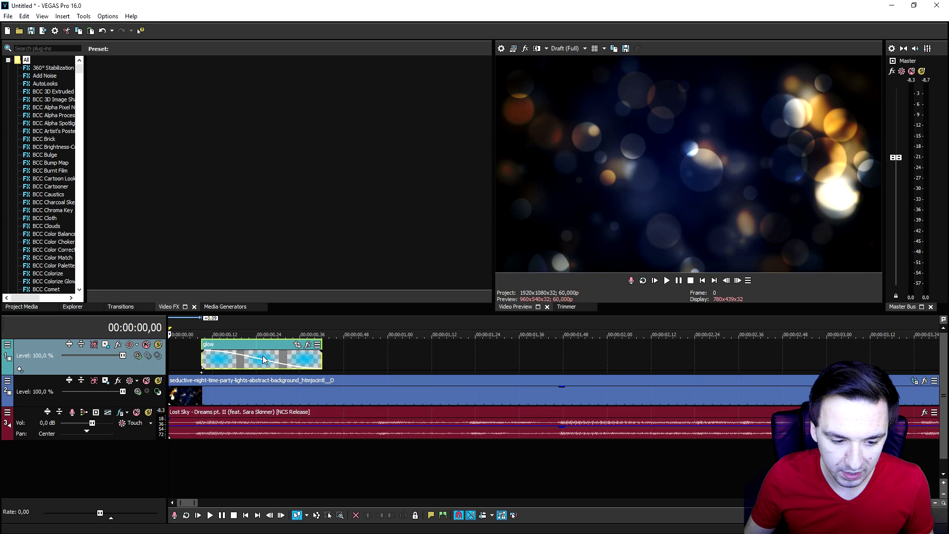
# Align the glow event with the first beat in the music waveform and trim its end by about 6 frames.
pyautogui.moveTo(262, 355)
pyautogui.mouseDown()
pyautogui.moveTo(278, 353)
pyautogui.moveTo(268, 352)
pyautogui.mouseUp()
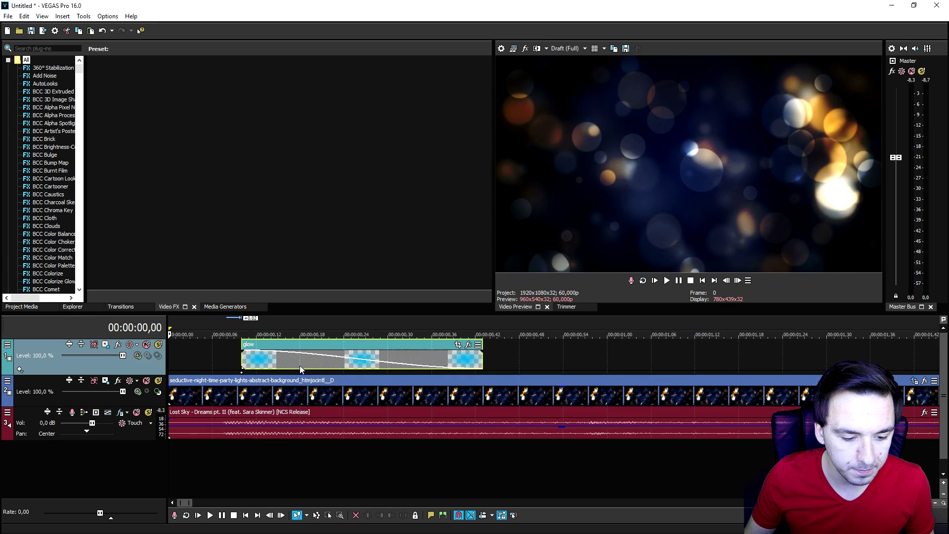
pyautogui.moveTo(300, 368); pyautogui.dragTo(286, 366)
pyautogui.press('space')
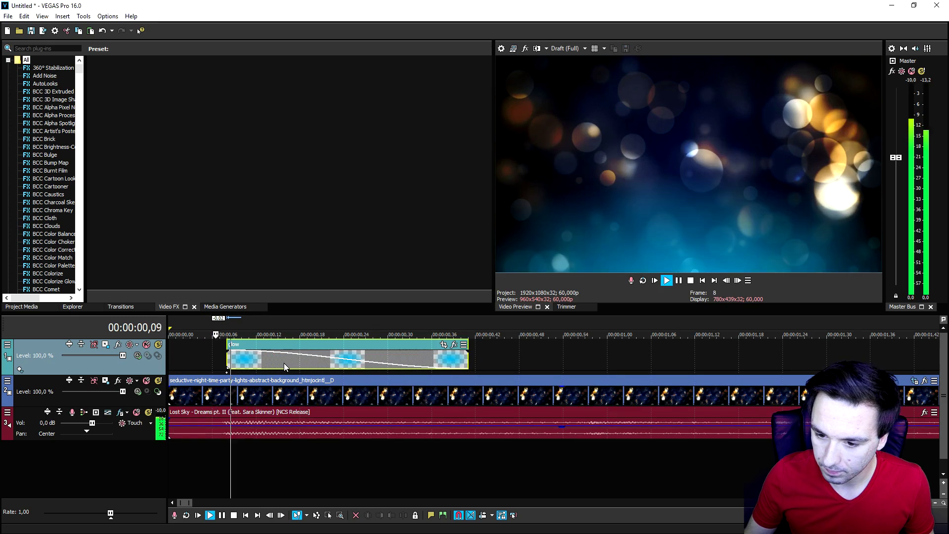
pyautogui.scroll(-5, 284, 362)
pyautogui.press('space')
pyautogui.moveTo(243, 356); pyautogui.dragTo(232, 356)
# Paste a copy of the glow event at frame 44, play it against the music, and shift the copy about 5 frames later.
pyautogui.click(248, 356)
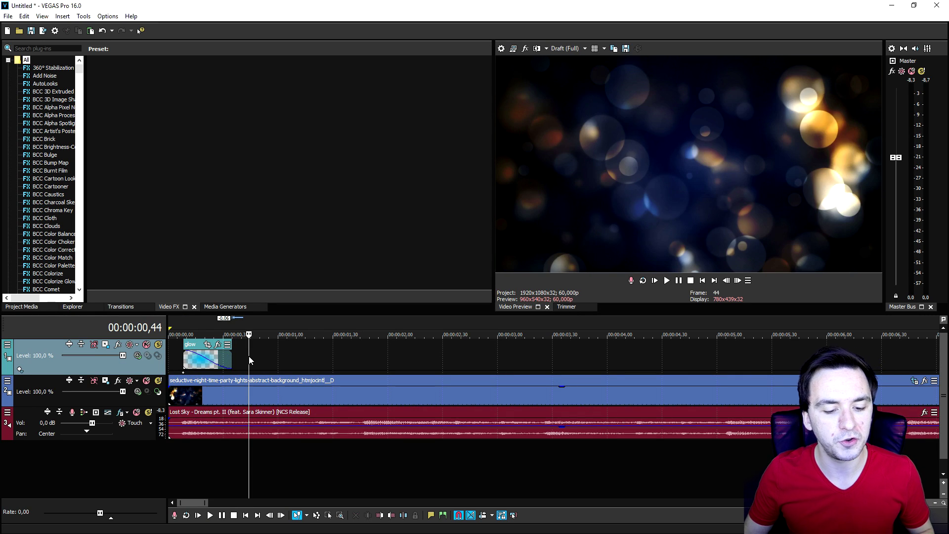
pyautogui.hotkey('ctrl', 'v')
pyautogui.scroll(3, 509, 357)
pyautogui.hotkey('ctrl', 'Home')
pyautogui.press('space')
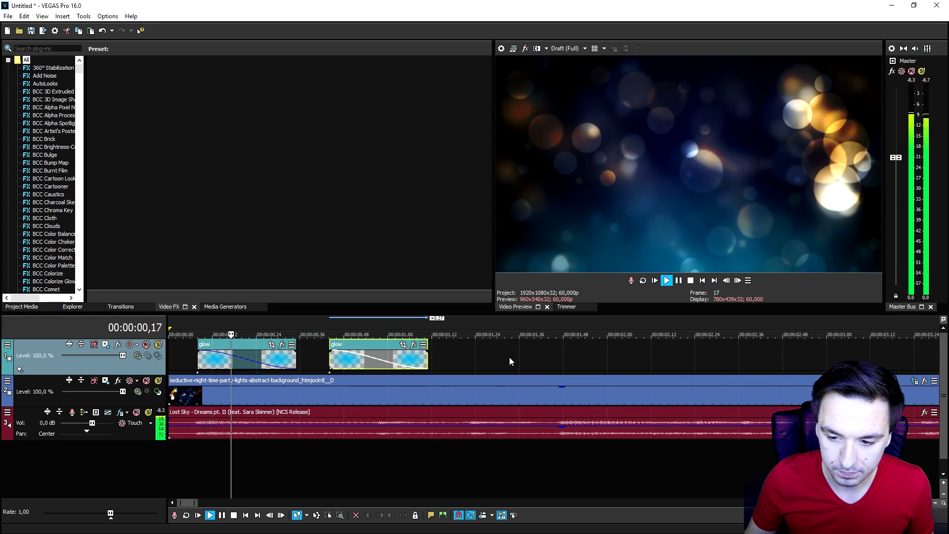
pyautogui.press('space')
pyautogui.moveTo(489, 362); pyautogui.dragTo(514, 362)
pyautogui.press('space')
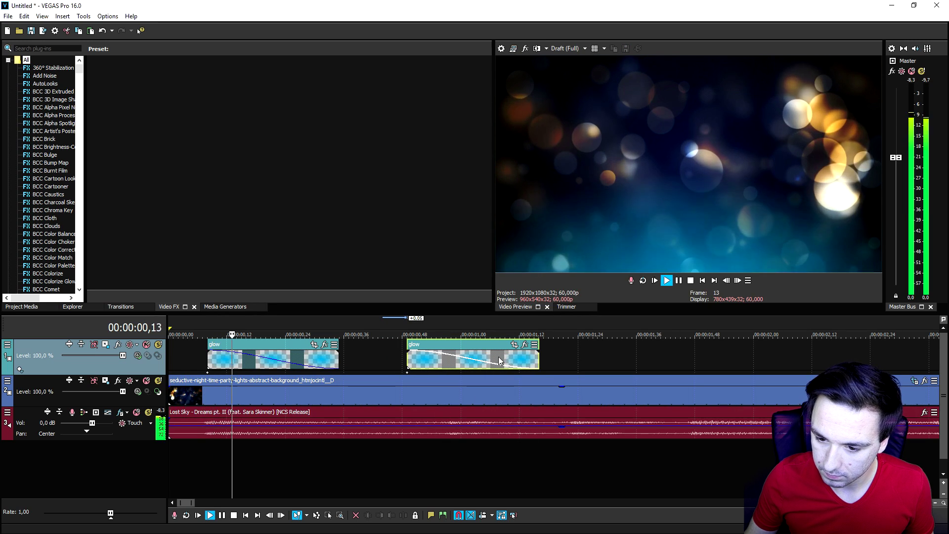
# Add a video track above the glow track and paste a copy of the glow event on it about one second in.
pyautogui.press('space')
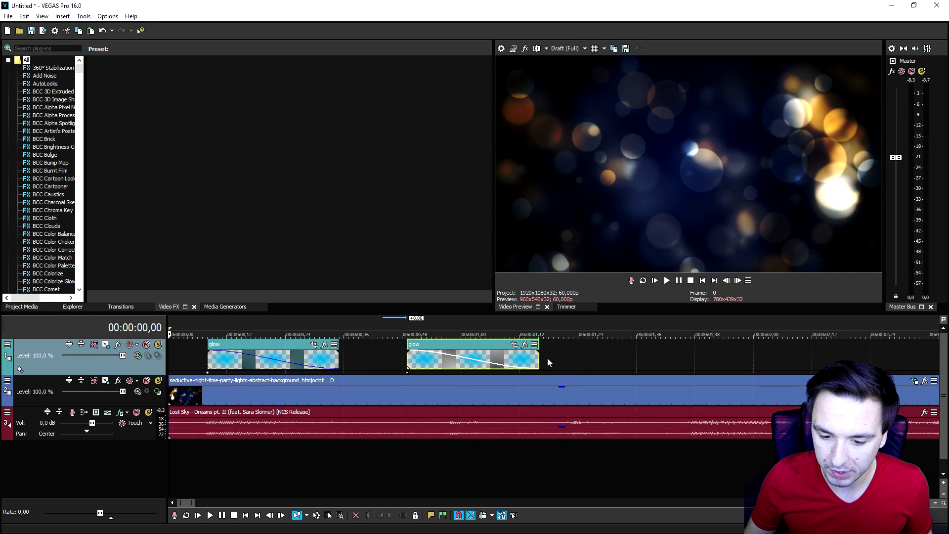
pyautogui.rightClick(547, 358)
pyautogui.click(607, 263)
pyautogui.click(478, 377)
pyautogui.hotkey('ctrl', 'c')
pyautogui.click(472, 355)
pyautogui.hotkey('ctrl', 'v')
pyautogui.press('space')
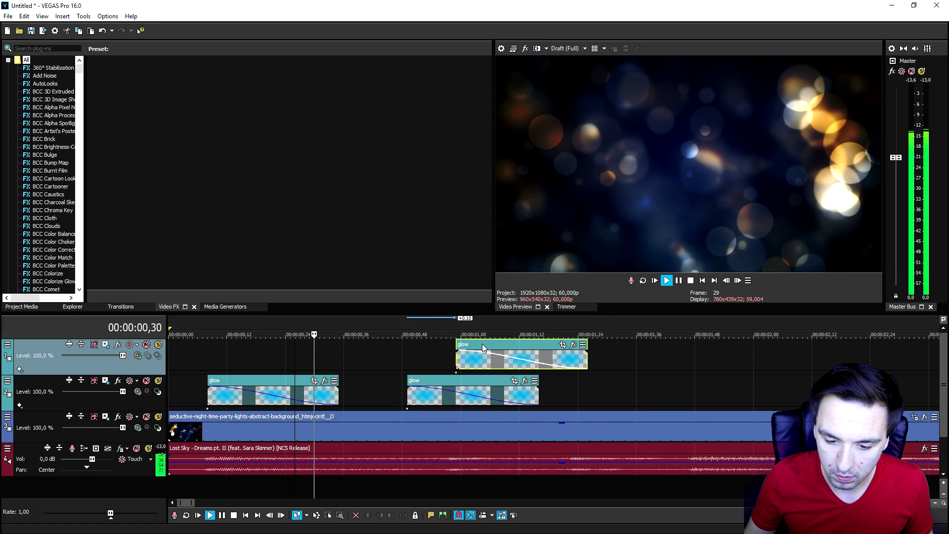
# Shift the upper track's glow copy about 12 frames later while playing it against the music.
pyautogui.moveTo(482, 343); pyautogui.dragTo(542, 345)
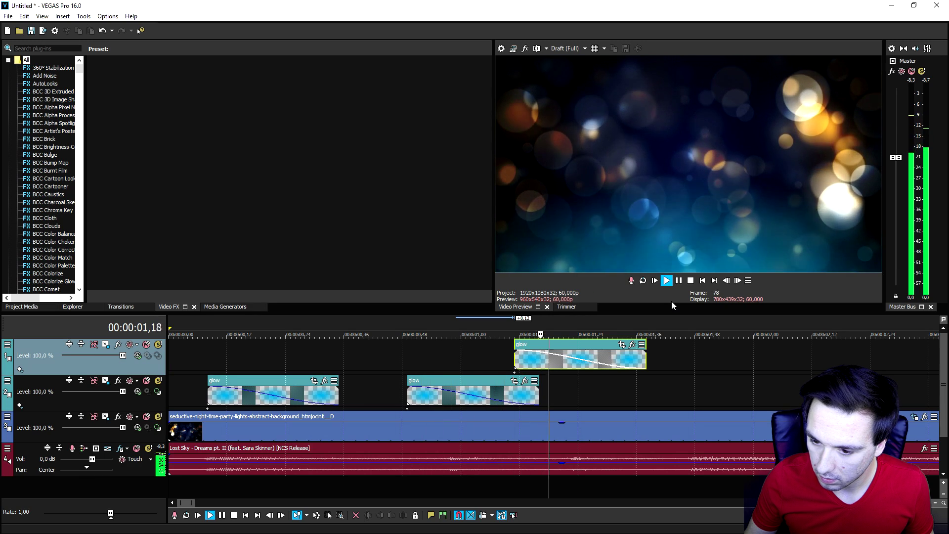
pyautogui.press('space')
pyautogui.scroll(-3, 544, 369)
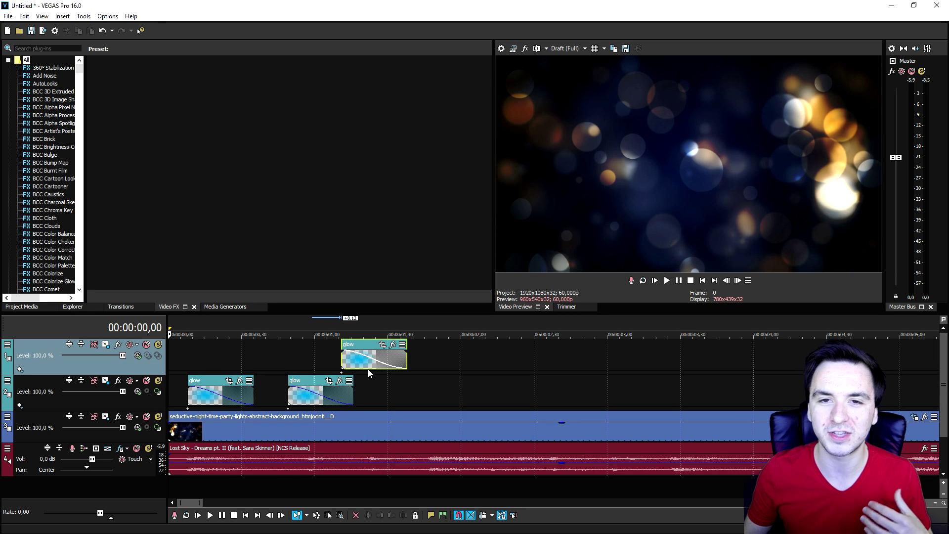
# Paste another glow copy on the upper track just after the two-second mark and play it against the music.
pyautogui.press('space')
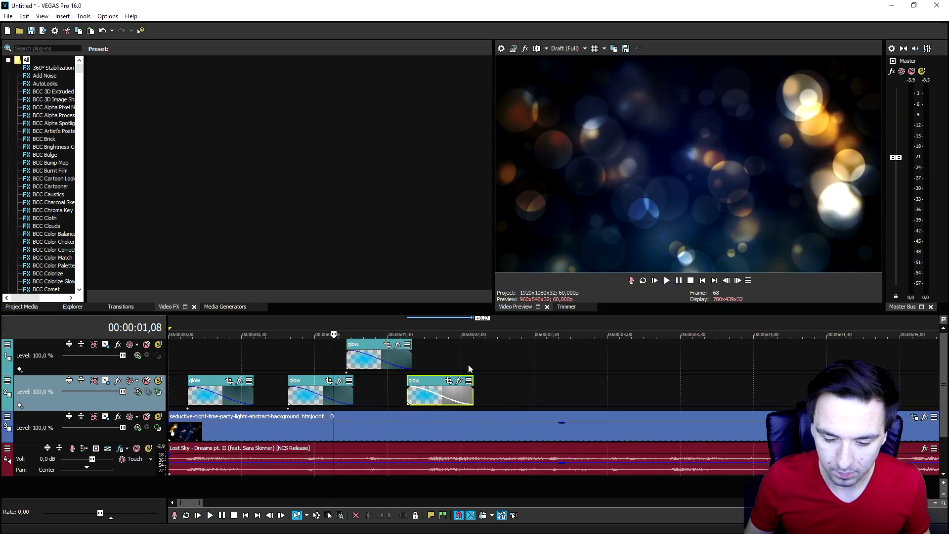
pyautogui.click(482, 357)
pyautogui.hotkey('ctrl', 'v')
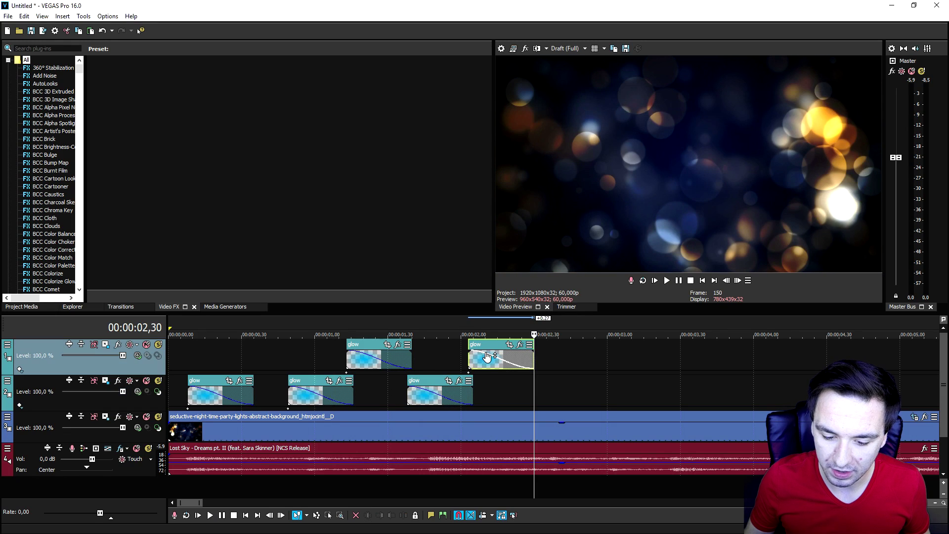
pyautogui.click(425, 324)
pyautogui.press('space')
pyautogui.press('space')
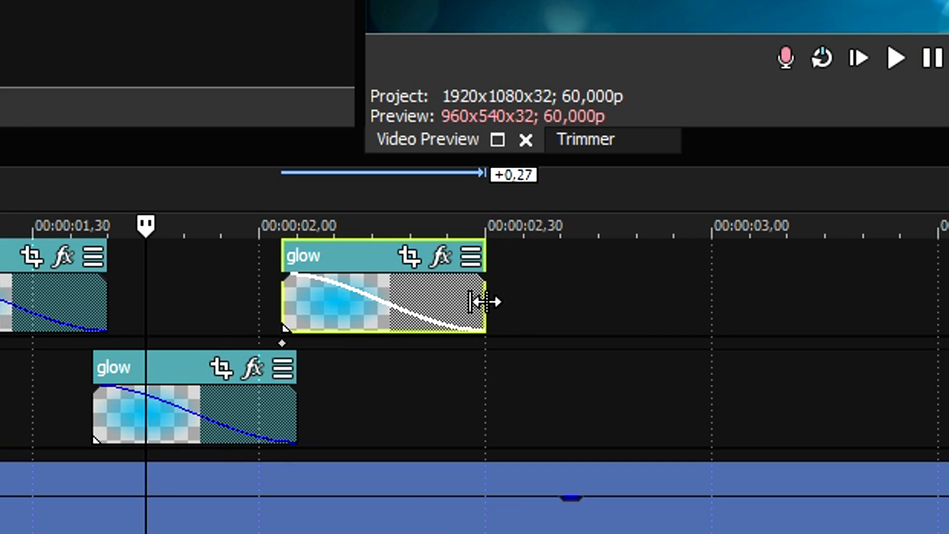
# Shorten the last glow event to about 10 frames, paste two copies directly after it, and play them with the music.
pyautogui.moveTo(533, 358); pyautogui.dragTo(494, 359)
pyautogui.click(495, 364)
pyautogui.hotkey('ctrl', 'v')
pyautogui.hotkey('ctrl', 'v')
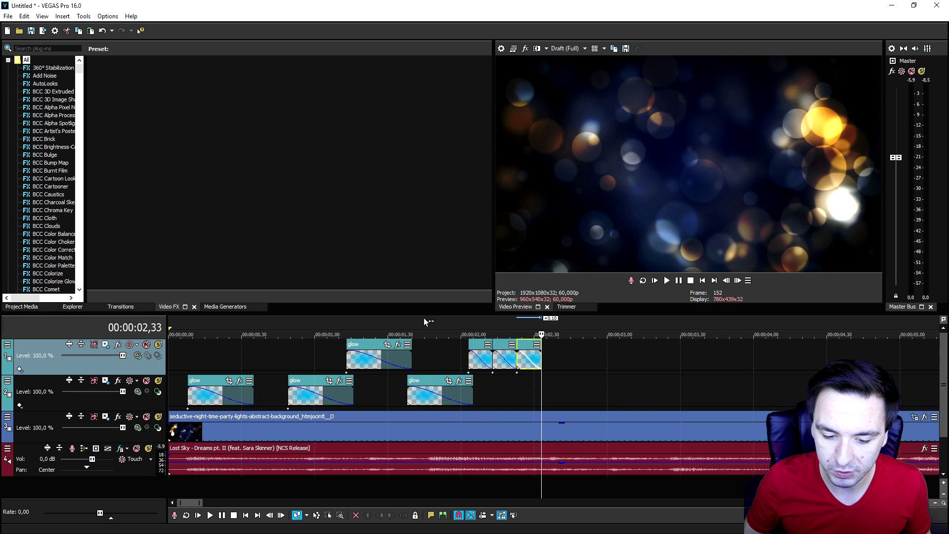
pyautogui.click(422, 319)
pyautogui.click(398, 322)
pyautogui.press('space')
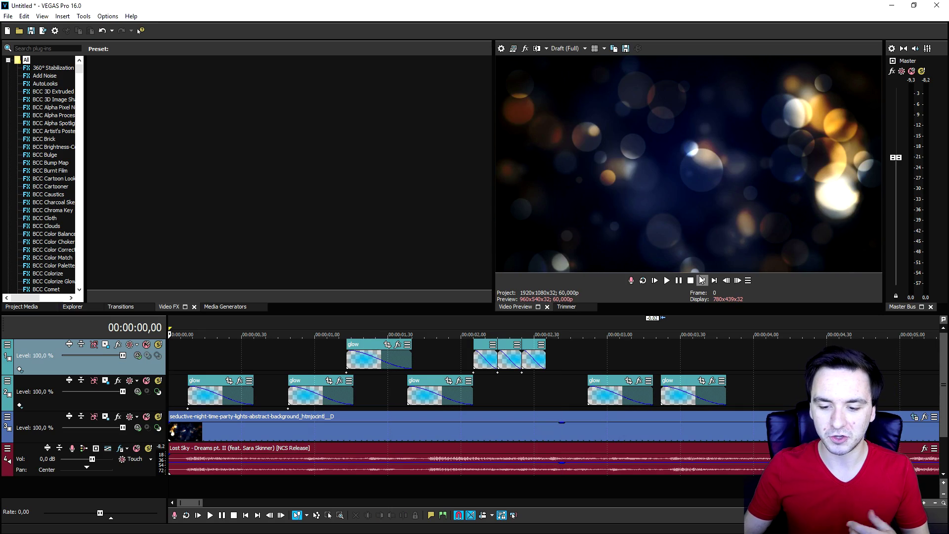
# Delete all the glow events from the timeline and remove one of the two emptied glow tracks.
pyautogui.scroll(-2, 631, 322)
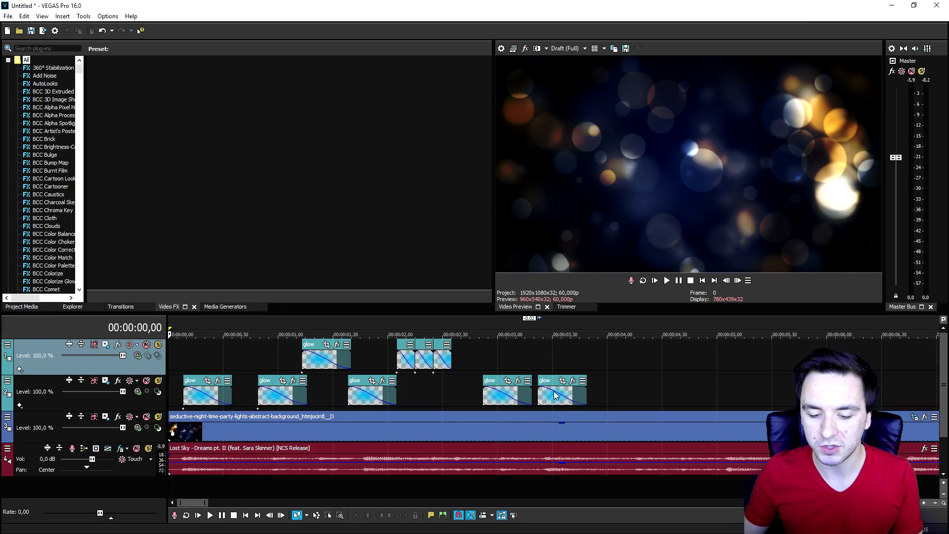
pyautogui.click(556, 396)
pyautogui.press('Delete')
pyautogui.click(504, 393)
pyautogui.press('Delete')
pyautogui.click(420, 358)
pyautogui.press('Delete')
pyautogui.click(404, 359)
pyautogui.press('Delete')
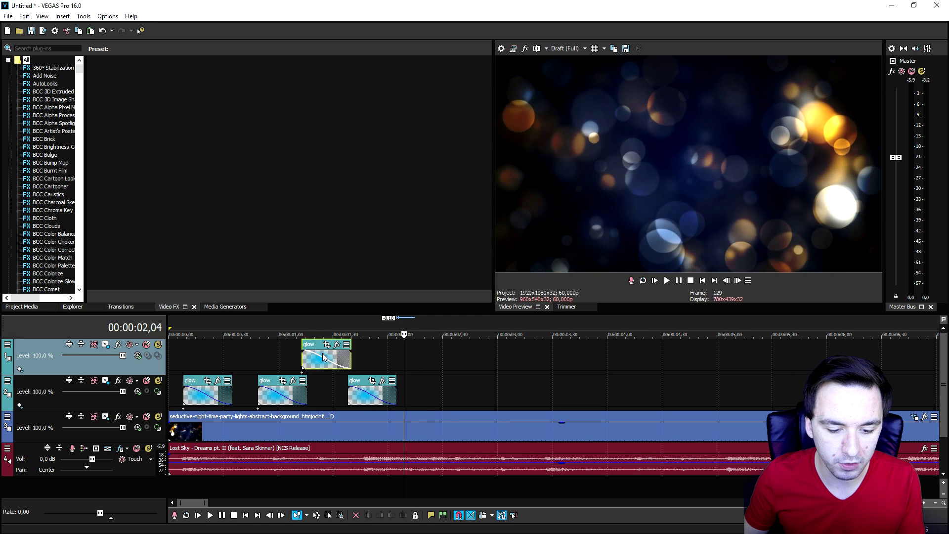
pyautogui.click(324, 357)
pyautogui.press('Delete')
pyautogui.click(372, 395)
pyautogui.press('Delete')
pyautogui.click(273, 395)
pyautogui.press('Delete')
pyautogui.click(202, 396)
pyautogui.press('Delete')
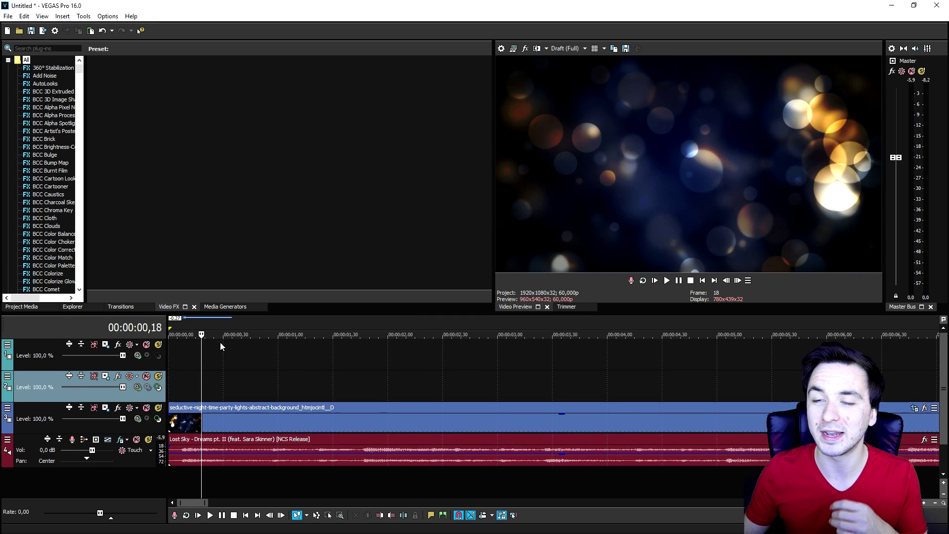
pyautogui.rightClick(142, 362)
pyautogui.press('Delete')
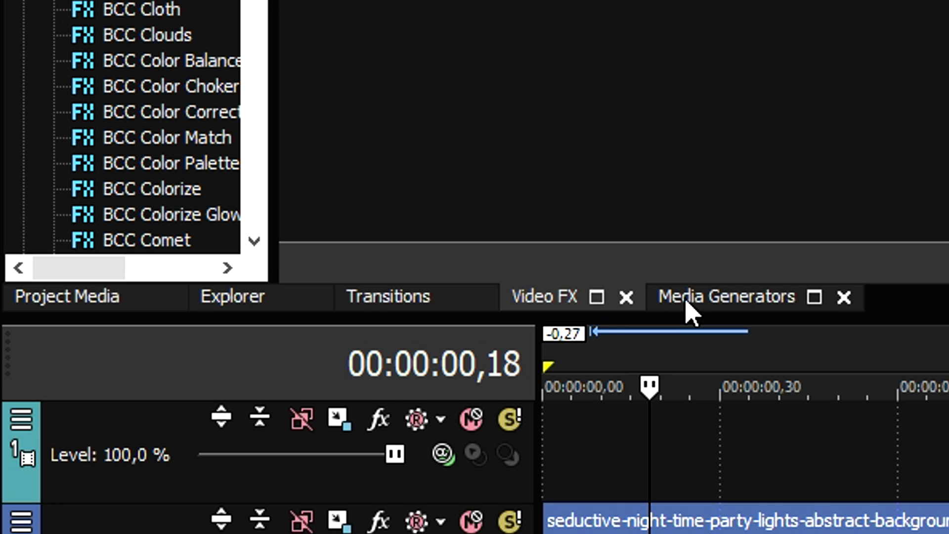
# Add a (Legacy) Text event with the Default Text preset to the empty top track, starting at about frame 51.
pyautogui.click(687, 299)
pyautogui.scroll(-15, 171, 212)
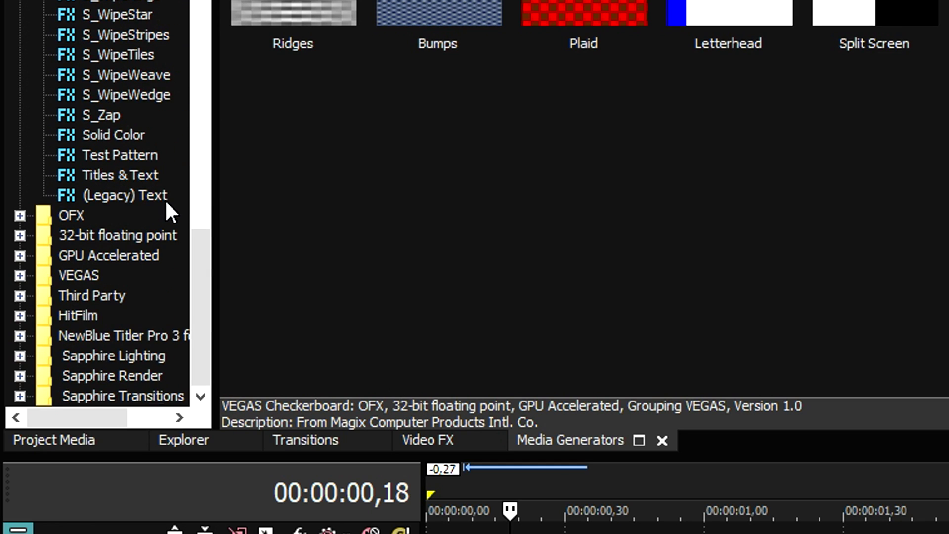
pyautogui.click(131, 193)
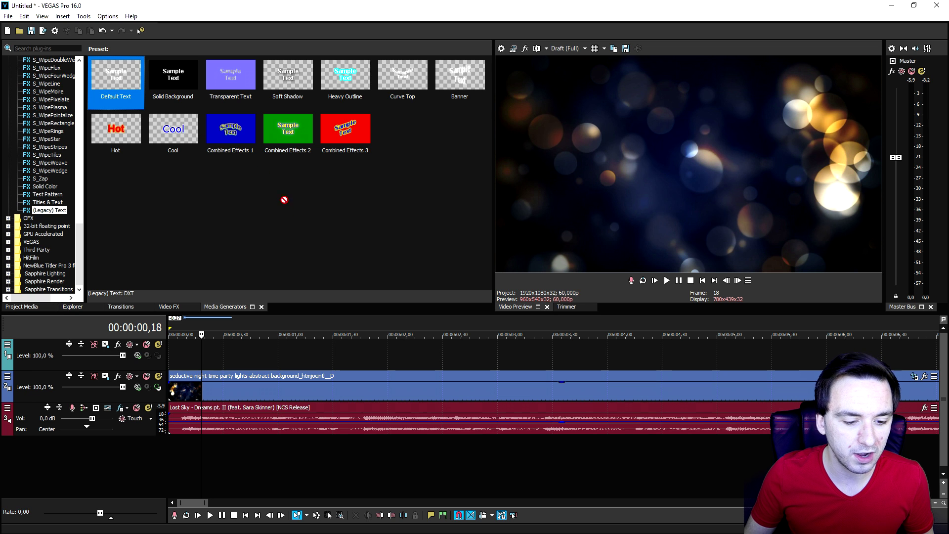
pyautogui.moveTo(284, 200); pyautogui.dragTo(267, 351)
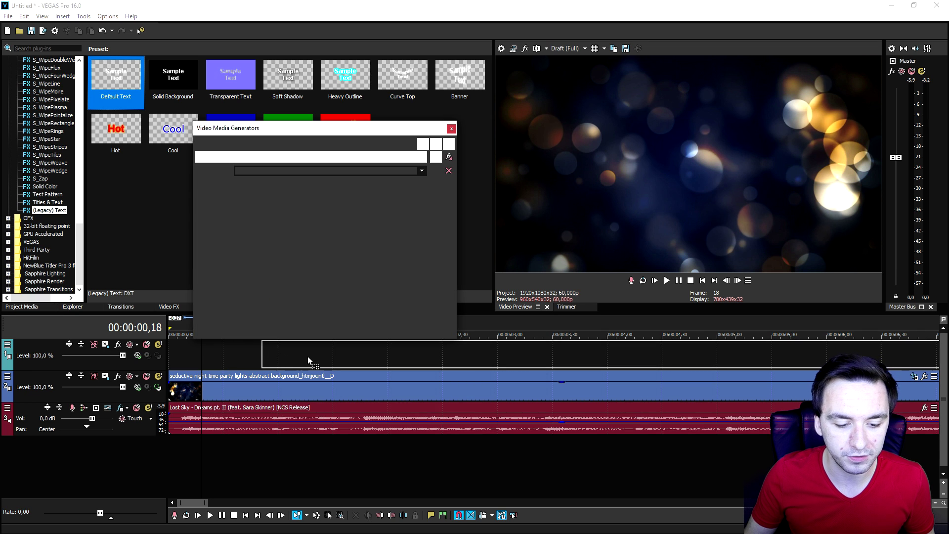
pyautogui.click(360, 354)
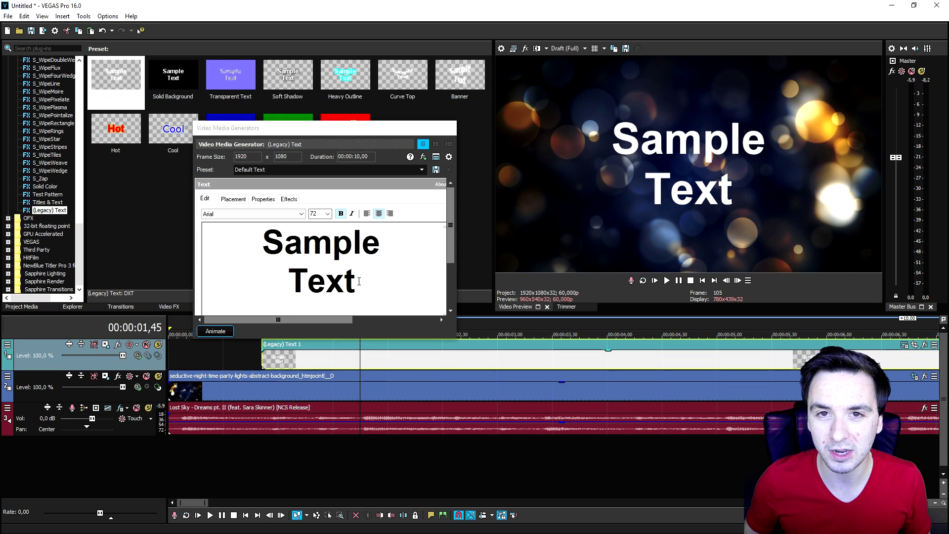
# Switch to the web browser and search Google for "lost sky dreams part 2 lyrics".
pyautogui.hotkey('alt', 'Tab')
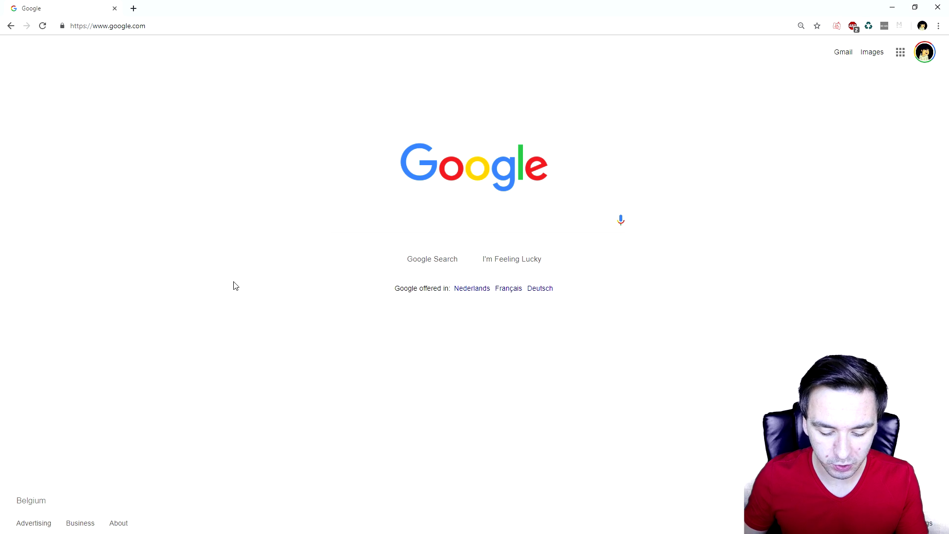
pyautogui.click(377, 221)
pyautogui.write('lost sky')
pyautogui.write(' dreams part 2 lyrics')
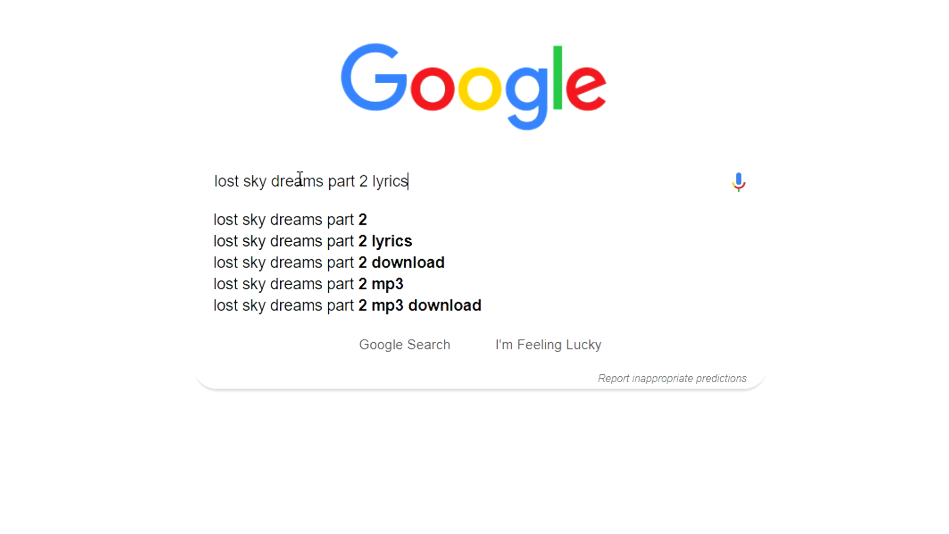
pyautogui.press('Return')
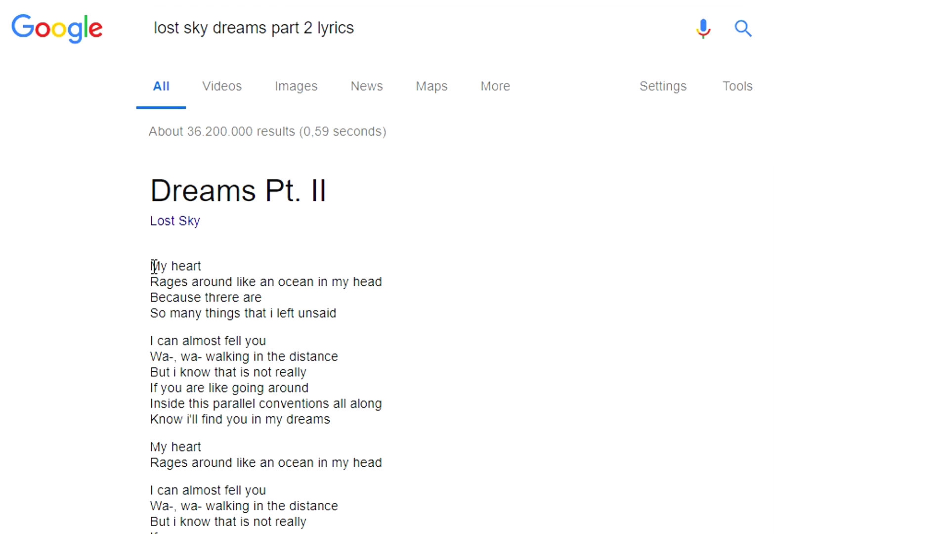
# Copy the first four lyric lines, "My heart" through "So many things that i left unsaid", into a blank text document.
pyautogui.moveTo(164, 271); pyautogui.dragTo(367, 325)
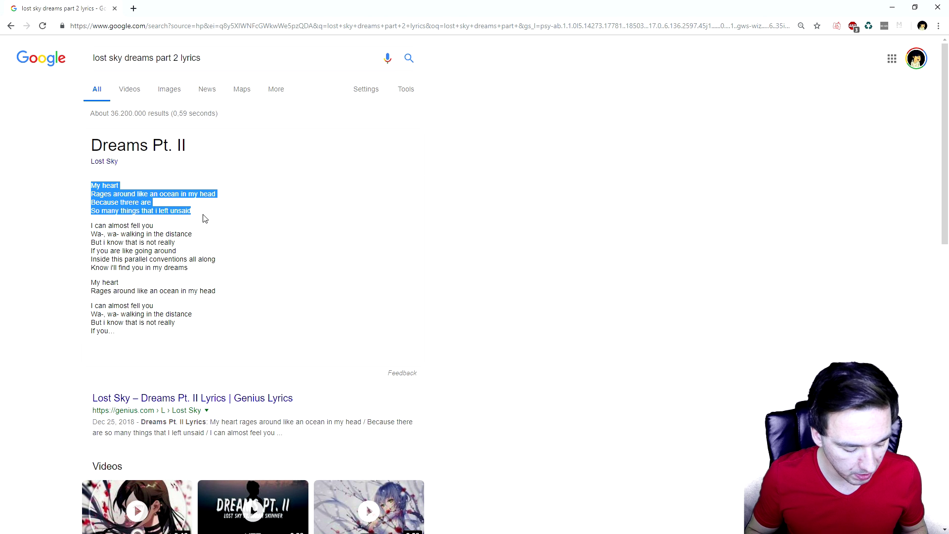
pyautogui.hotkey('ctrl', 'c')
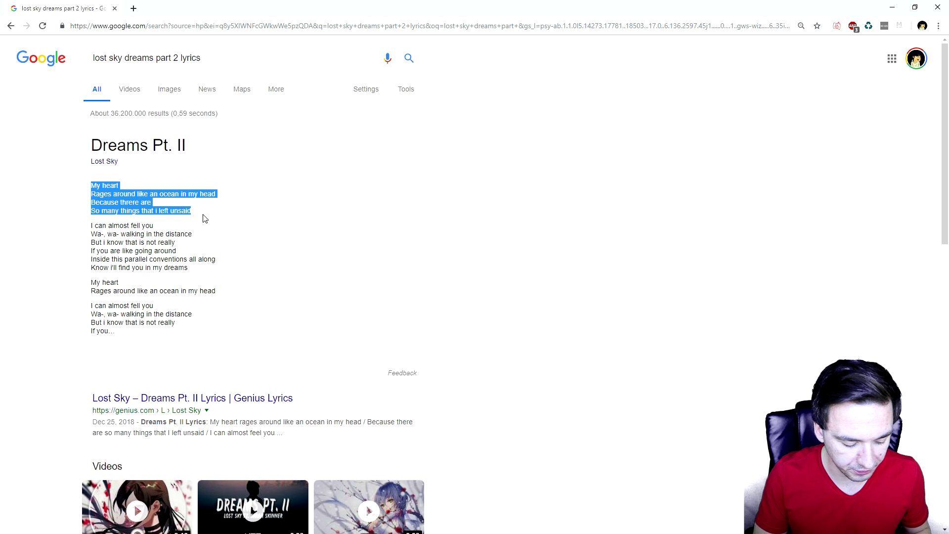
pyautogui.hotkey('alt', 'Tab')
pyautogui.hotkey('ctrl', 'v')
pyautogui.keyDown('ctrl'); pyautogui.scroll(5, 439, 134); pyautogui.keyUp('ctrl')
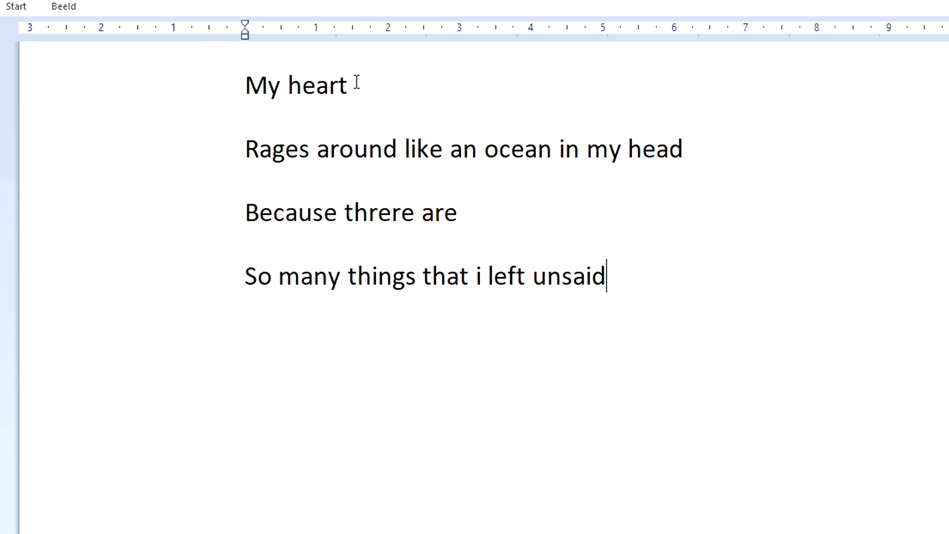
# Replace the sample text in VEGAS Pro with the lyric line "My heart" from the text document, at font size 50.
pyautogui.moveTo(356, 83); pyautogui.dragTo(233, 72)
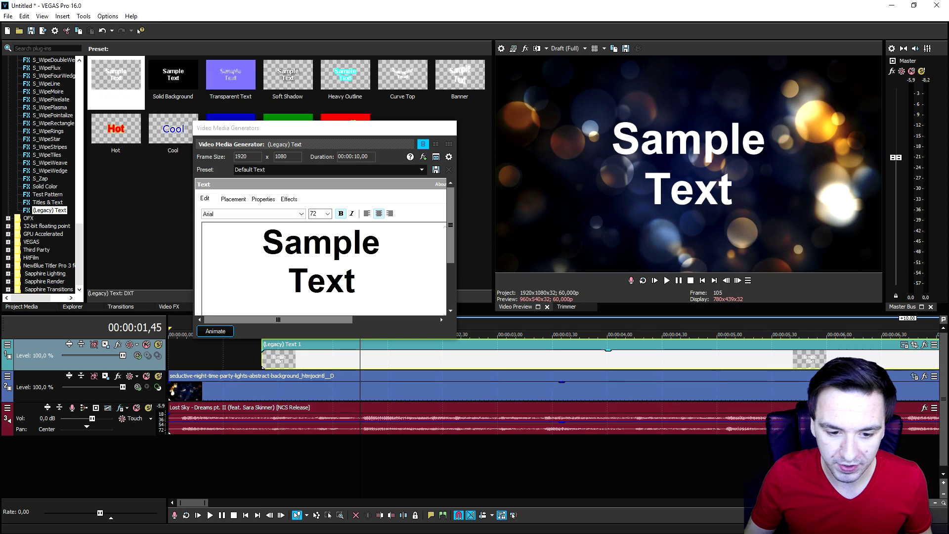
pyautogui.hotkey('ctrl', 'a')
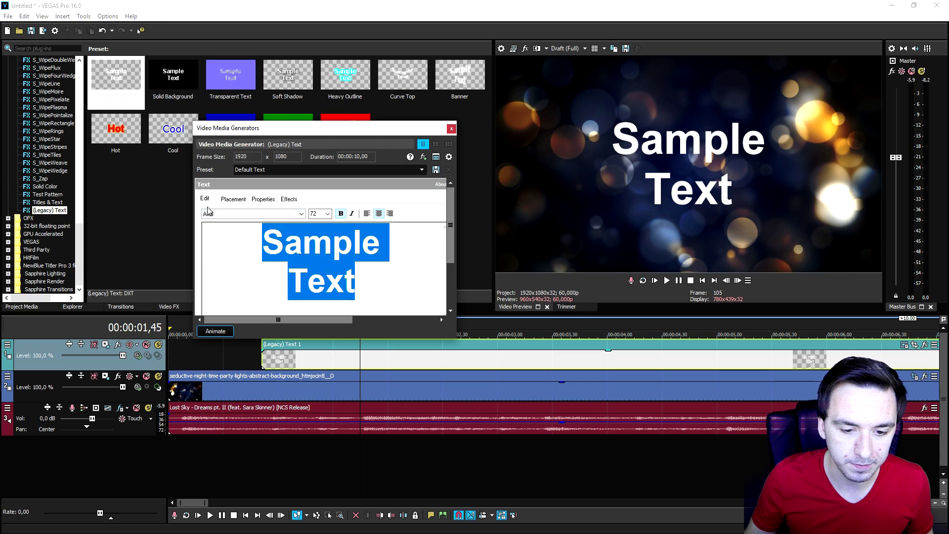
pyautogui.hotkey('ctrl', 'v')
pyautogui.moveTo(357, 229); pyautogui.dragTo(262, 233)
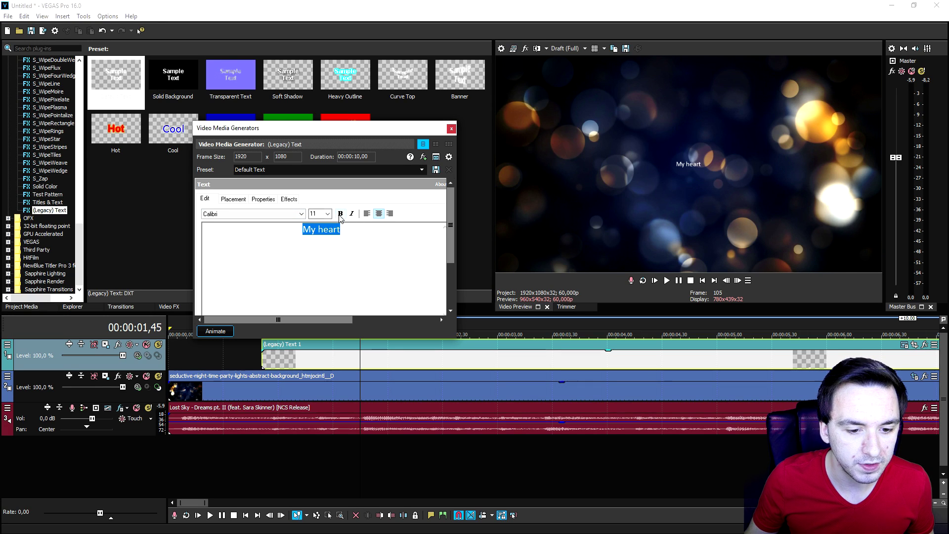
pyautogui.write('50')
pyautogui.press('Return')
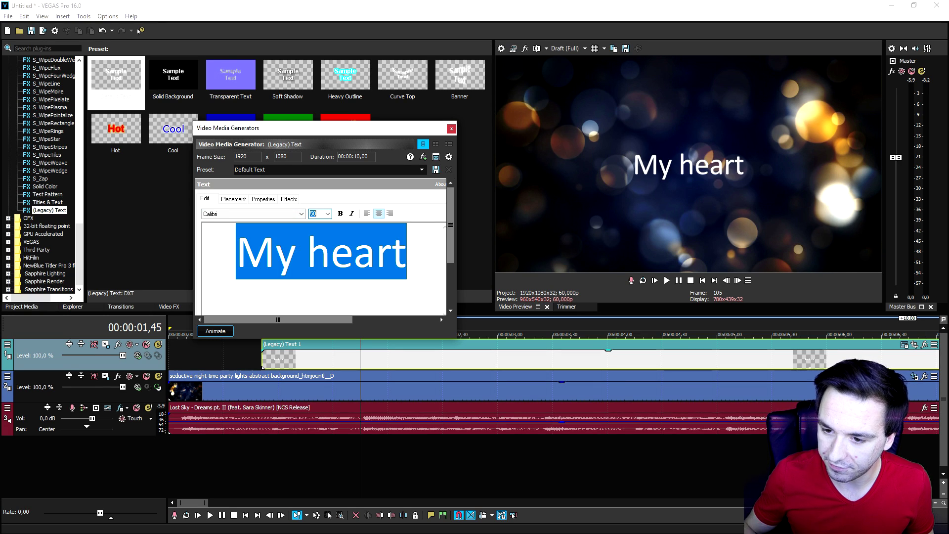
# Try out fonts on the "My heart" text and set it to Casual Contact MF.
pyautogui.click(301, 214)
pyautogui.click(240, 255)
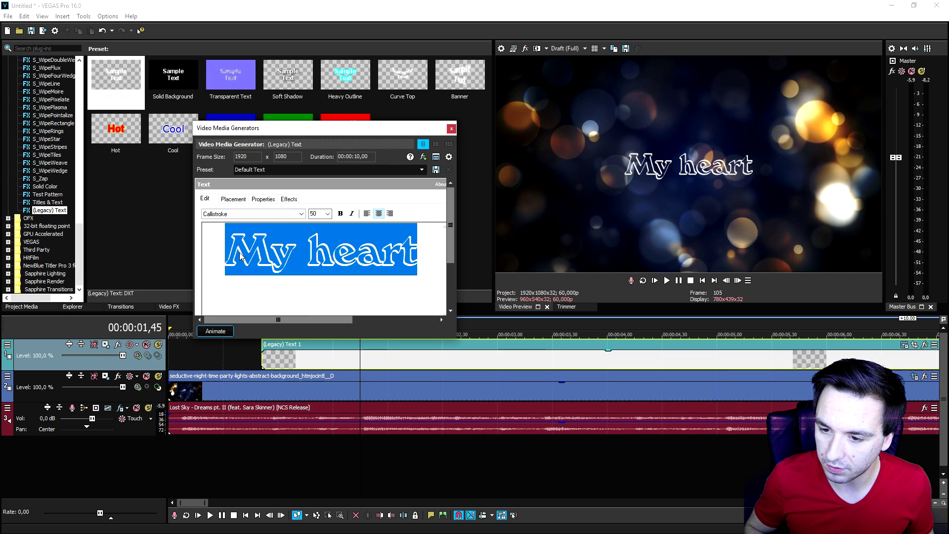
pyautogui.press('Down')
pyautogui.press('Down')
pyautogui.press('Down')
pyautogui.press('Down')
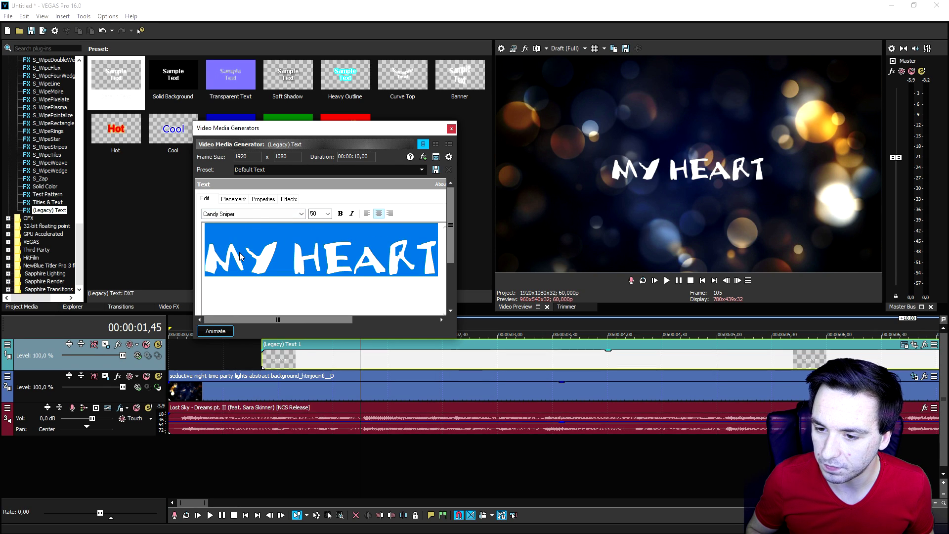
pyautogui.press('Down')
pyautogui.press('Down')
pyautogui.press('Down')
pyautogui.press('Down')
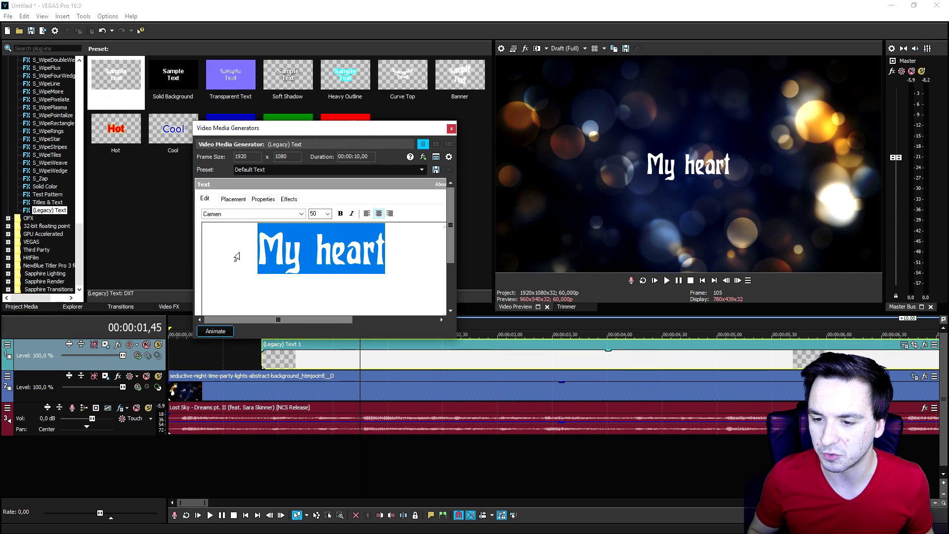
pyautogui.press('Down')
pyautogui.press('Down')
pyautogui.press('Down')
pyautogui.press('Down')
pyautogui.press('Down')
pyautogui.press('Down')
pyautogui.press('Down')
pyautogui.press('Down')
pyautogui.press('Down')
pyautogui.press('Down')
pyautogui.press('Down')
pyautogui.press('Down')
pyautogui.press('Down')
pyautogui.press('Down')
pyautogui.press('Down')
pyautogui.press('Down')
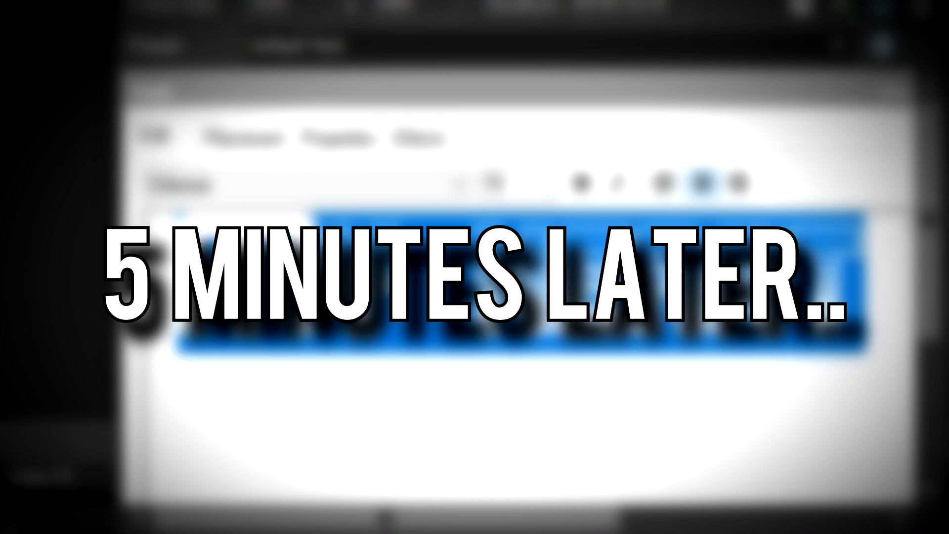
pyautogui.press('Down')
pyautogui.press('Down')
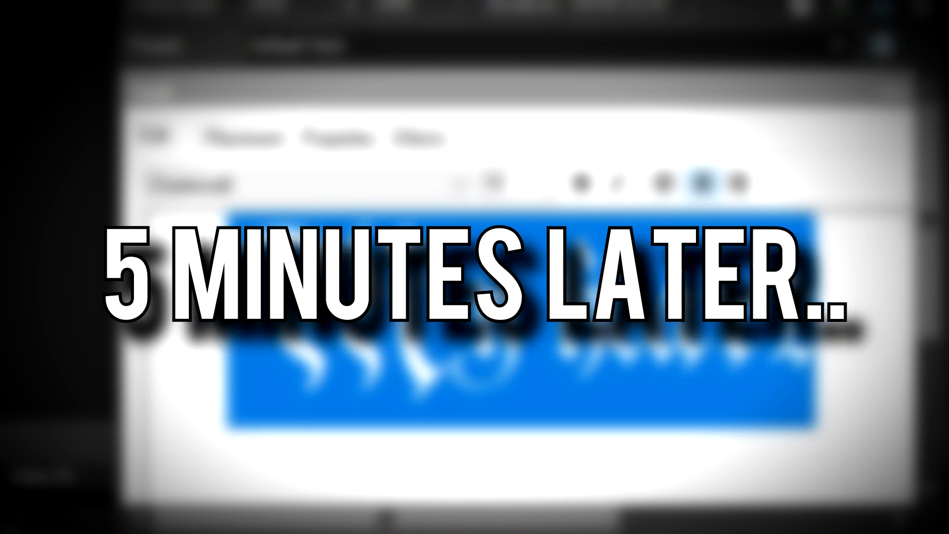
pyautogui.press('Down')
pyautogui.press('Down')
pyautogui.press('Down')
pyautogui.press('Down')
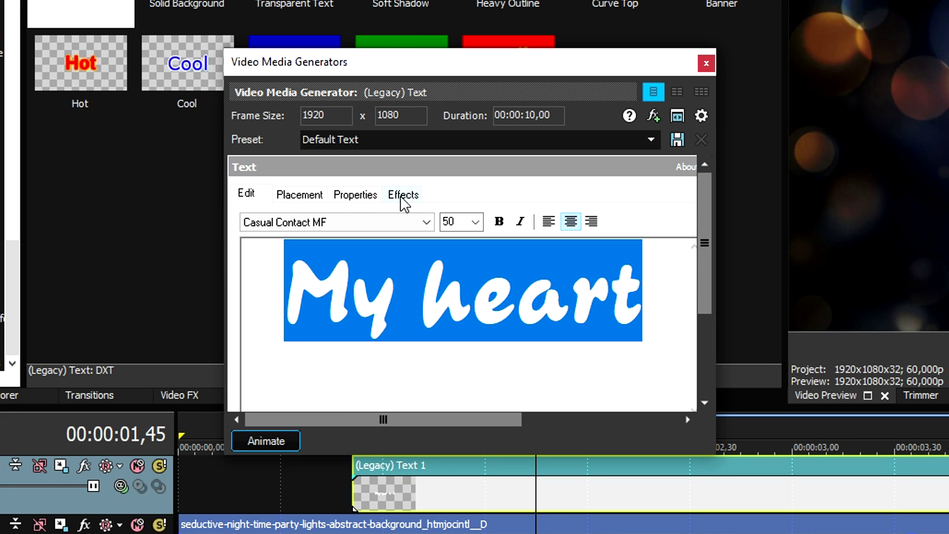
# Try a feathered outline on the "My heart" text, replace it with a drop shadow, and set the font size to 60.
pyautogui.click(402, 195)
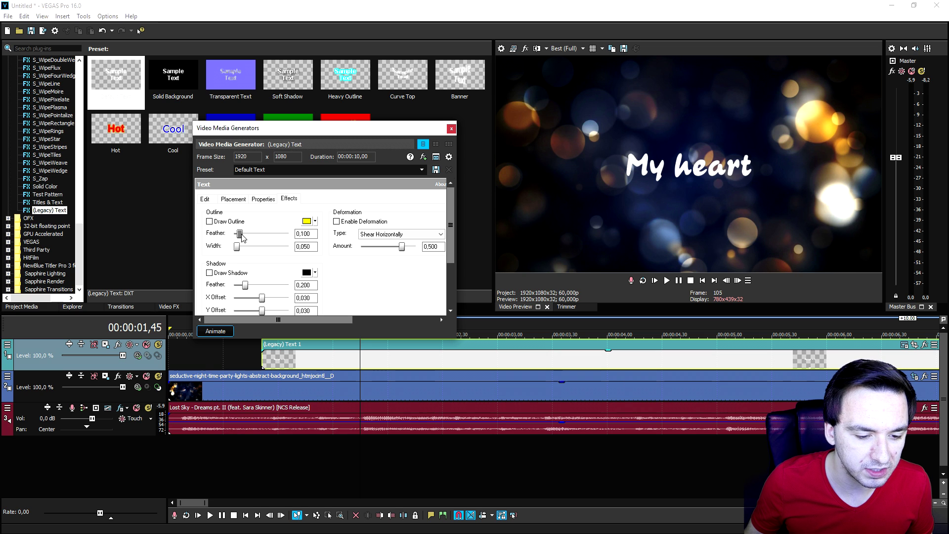
pyautogui.click(254, 236)
pyautogui.moveTo(311, 258); pyautogui.dragTo(336, 258)
pyautogui.click(307, 221)
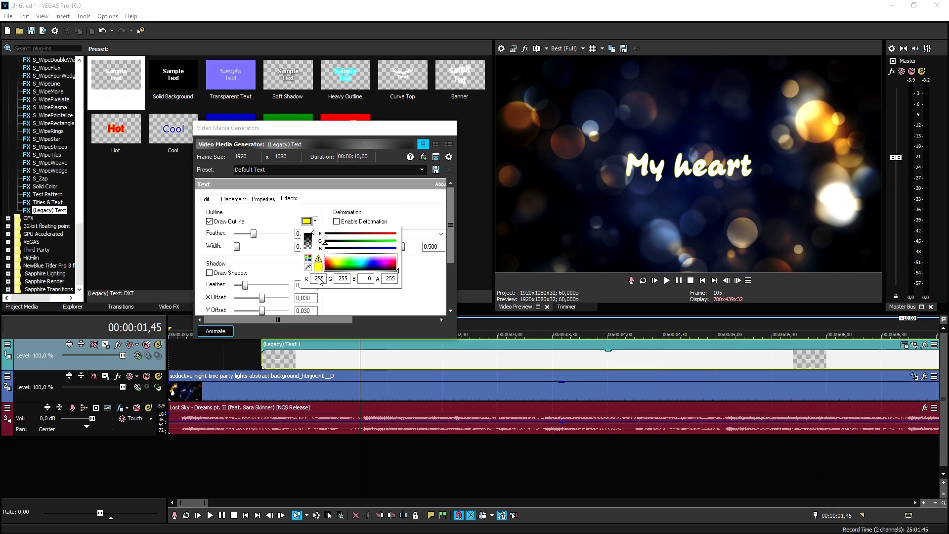
pyautogui.click(275, 267)
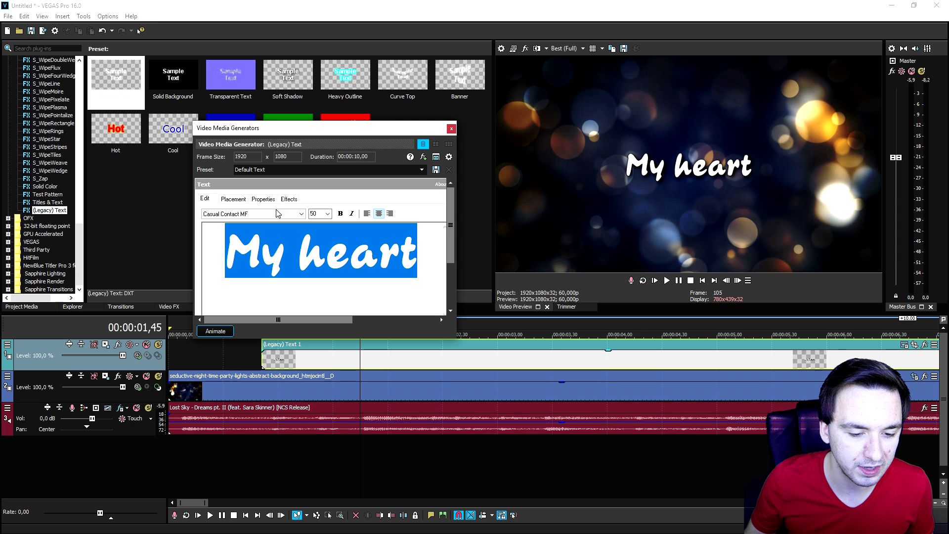
pyautogui.write('60')
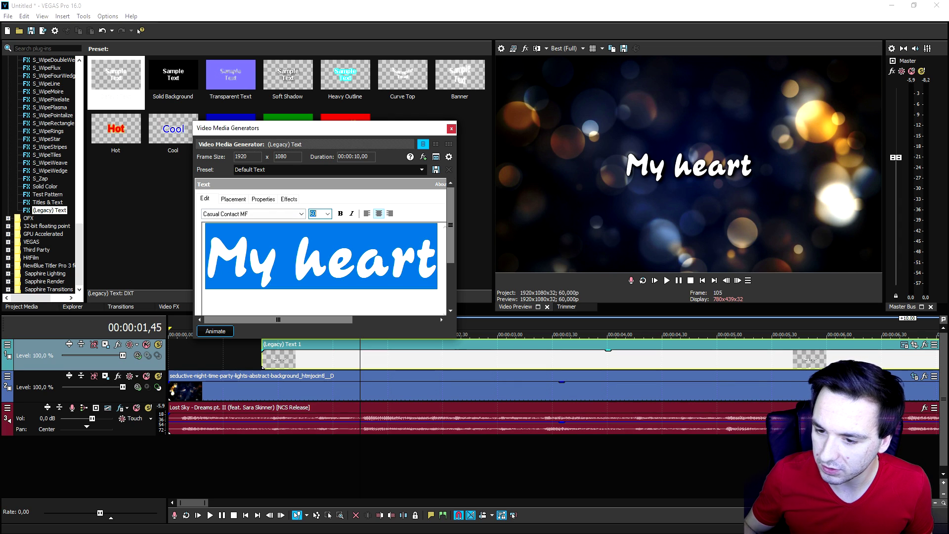
pyautogui.click(451, 129)
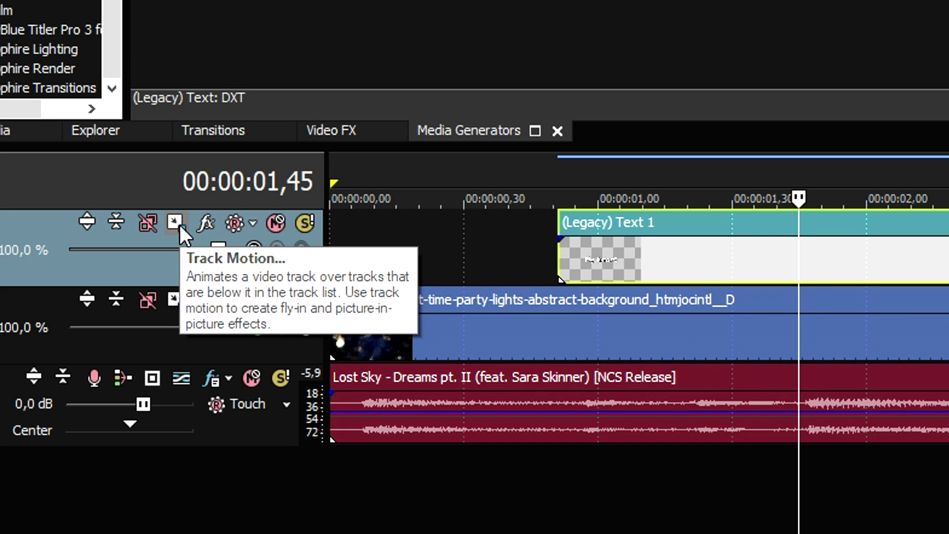
# Set the text track's motion to 3D Source Alpha, turn it about -23,8 degrees around Y, and tilt it slightly.
pyautogui.click(179, 225)
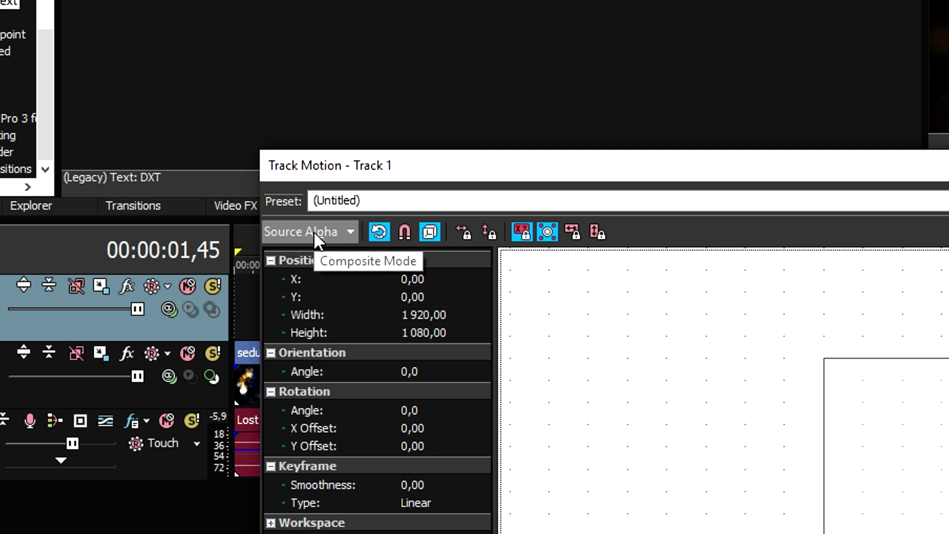
pyautogui.click(313, 231)
pyautogui.click(316, 253)
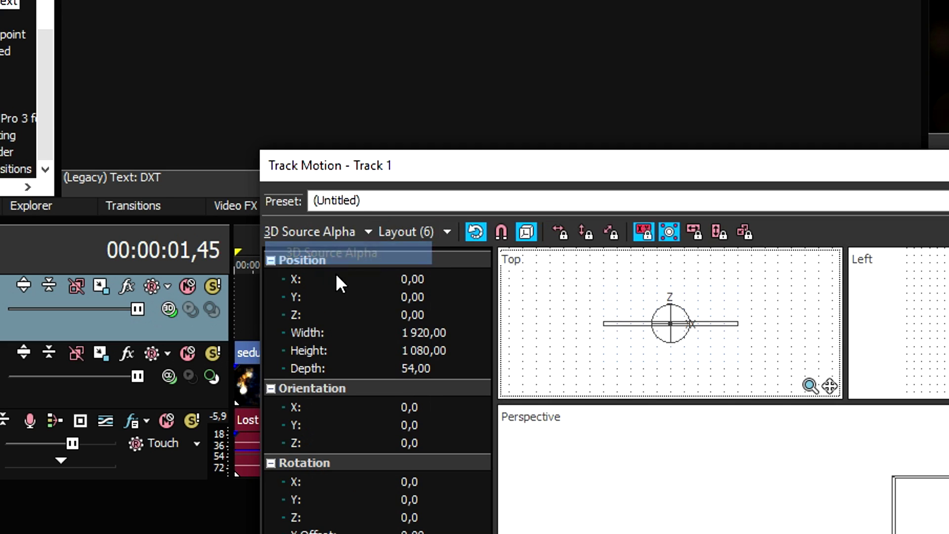
pyautogui.moveTo(380, 360); pyautogui.dragTo(399, 369)
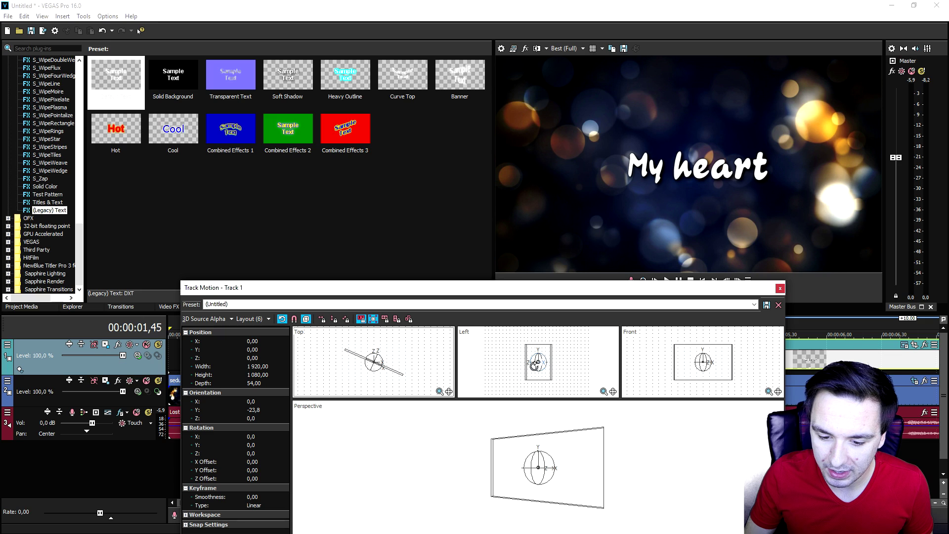
pyautogui.moveTo(540, 361); pyautogui.dragTo(541, 356)
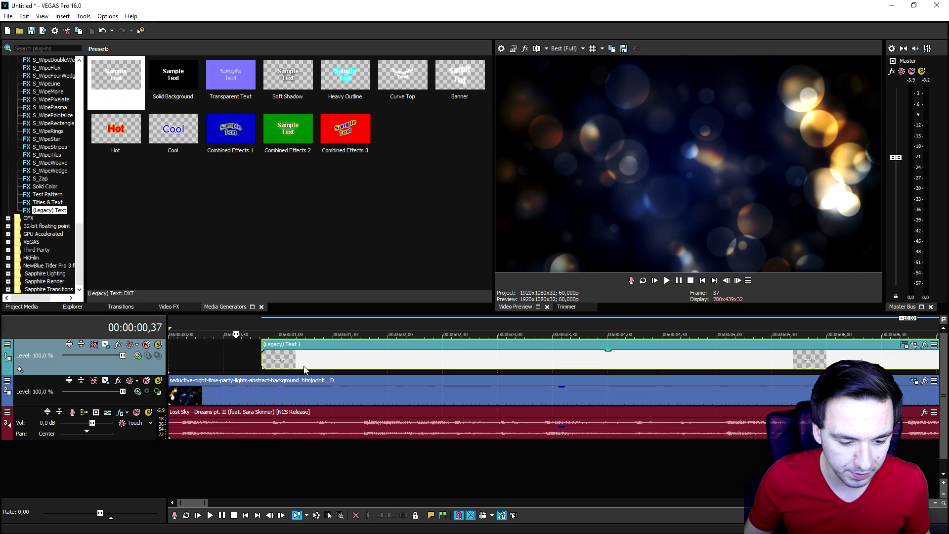
# Move the "My heart" text event to start at about 00:00:12,49, and set the video preview quality to Draft (Half).
pyautogui.moveTo(307, 363); pyautogui.dragTo(535, 360)
pyautogui.press('space')
pyautogui.scroll(-4, 555, 356)
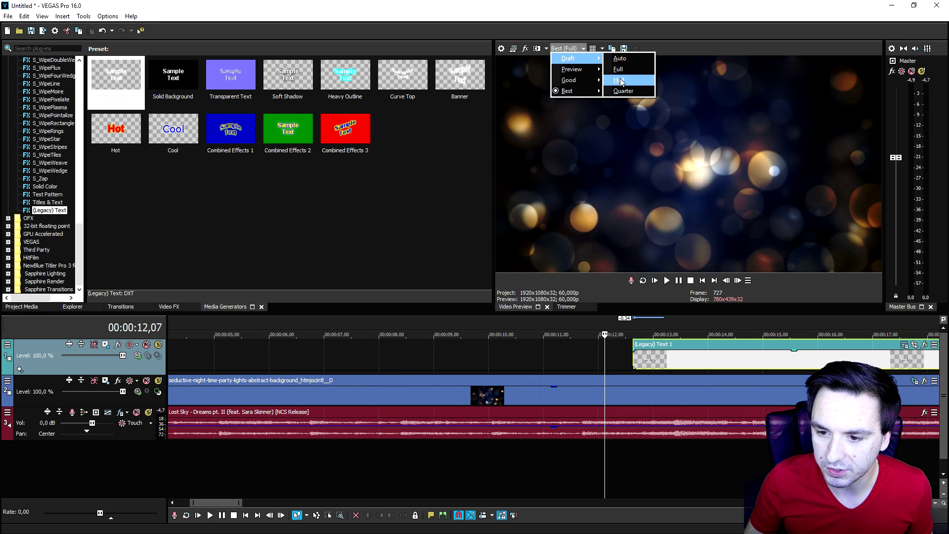
pyautogui.click(637, 78)
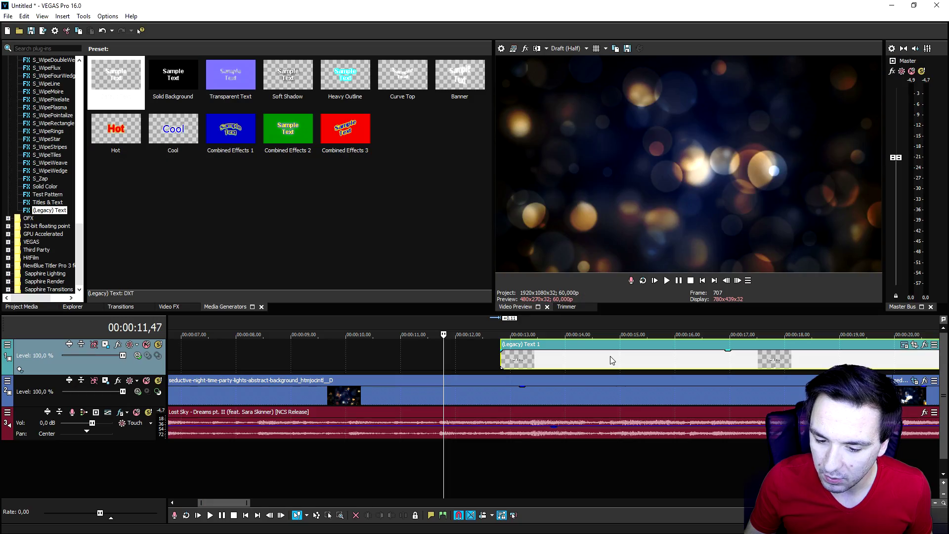
# Split the text event at 00:00:14,49 and delete the part after the split.
pyautogui.click(611, 361)
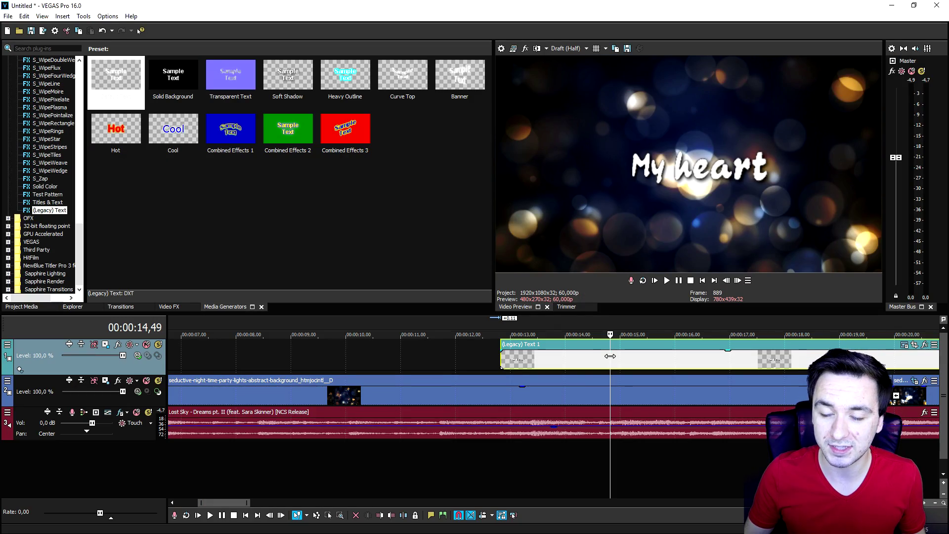
pyautogui.press('s')
pyautogui.press('Delete')
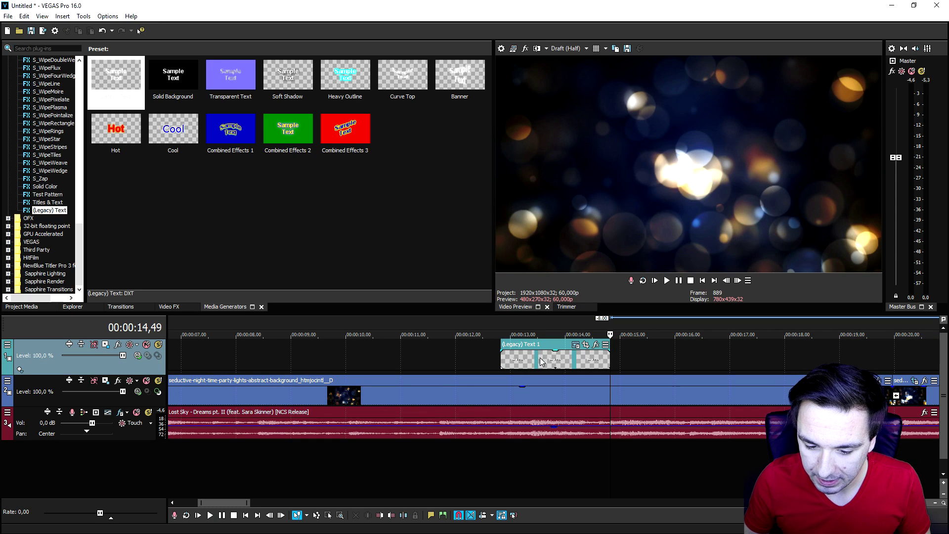
# In the text event's Pan/Crop, restrict movement to Y and shift the frame at the first keyframe to Y Center about -81,4.
pyautogui.click(501, 357)
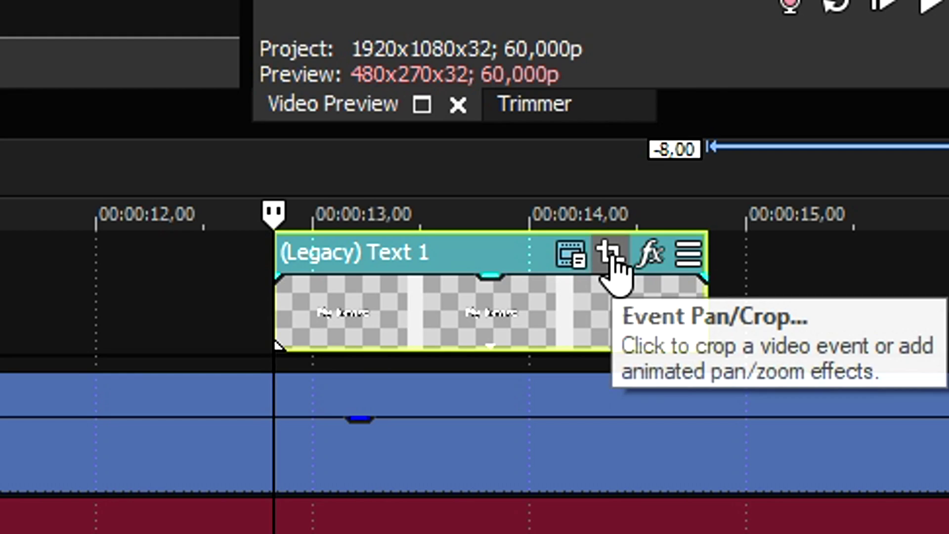
pyautogui.click(586, 345)
pyautogui.moveTo(452, 230); pyautogui.dragTo(278, 75)
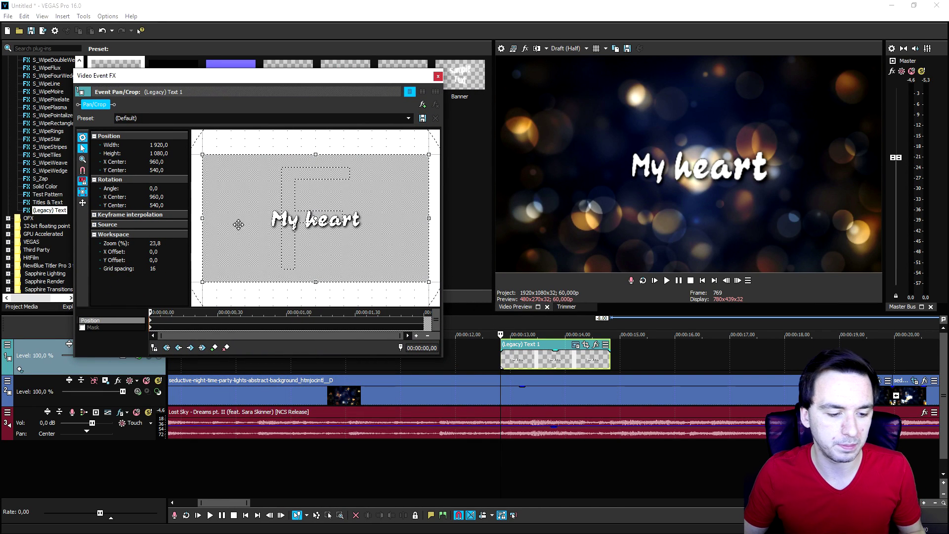
pyautogui.click(82, 203)
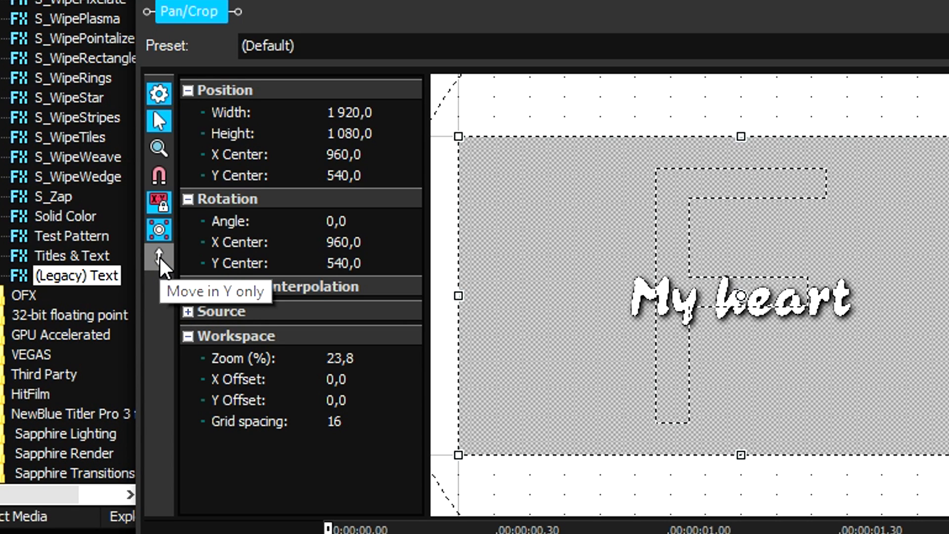
pyautogui.moveTo(692, 334); pyautogui.dragTo(702, 287)
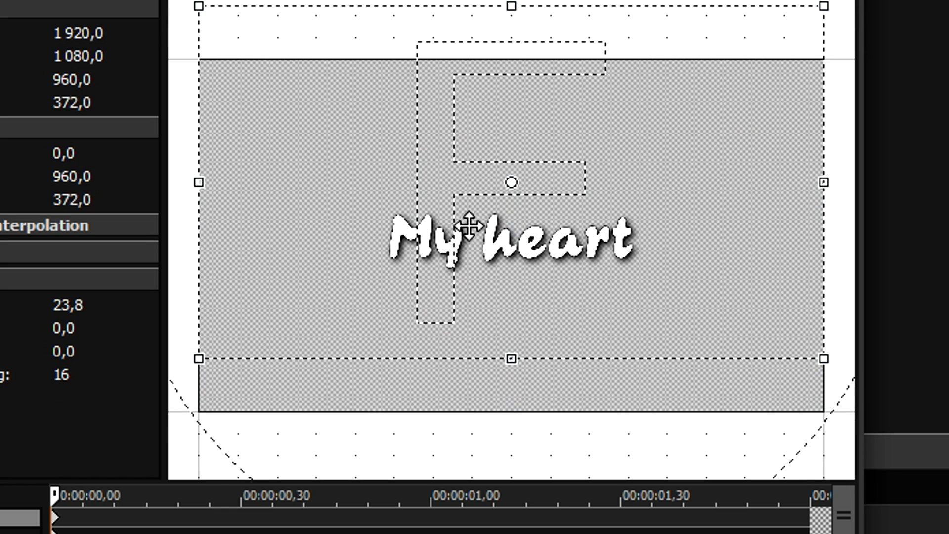
pyautogui.moveTo(469, 226); pyautogui.dragTo(488, 123)
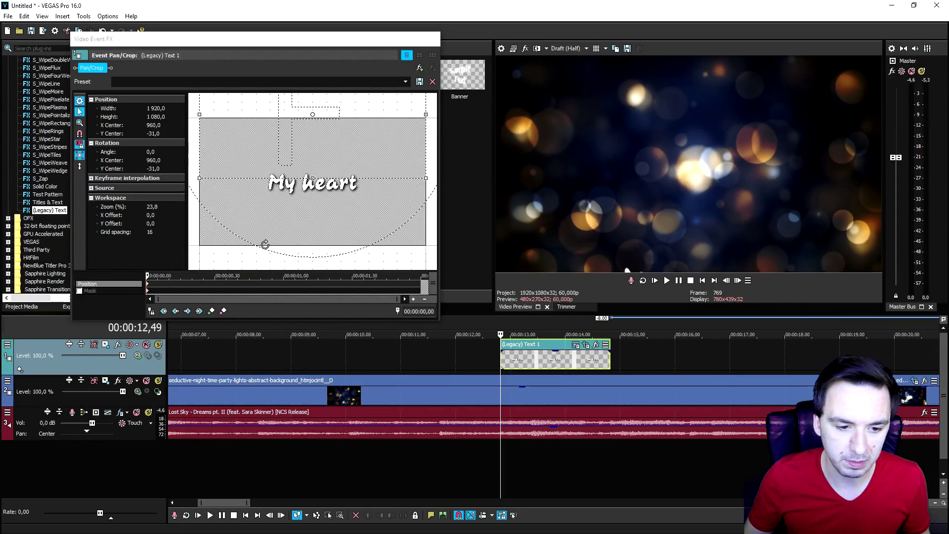
pyautogui.moveTo(325, 161); pyautogui.dragTo(325, 154)
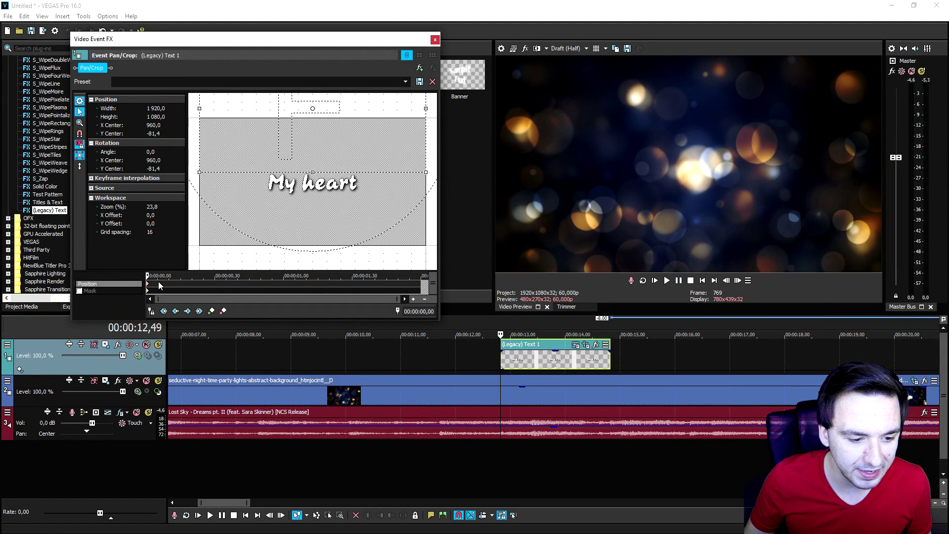
# Add a second Pan/Crop keyframe at about 00:00:00,12 that restores the frame to its default position.
pyautogui.scroll(4, 253, 296)
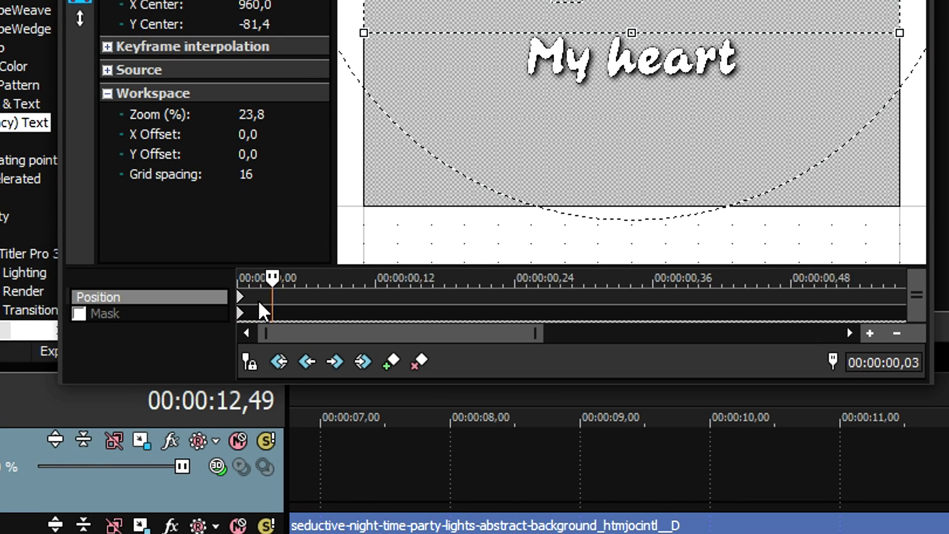
pyautogui.rightClick(638, 5)
pyautogui.click(643, 5)
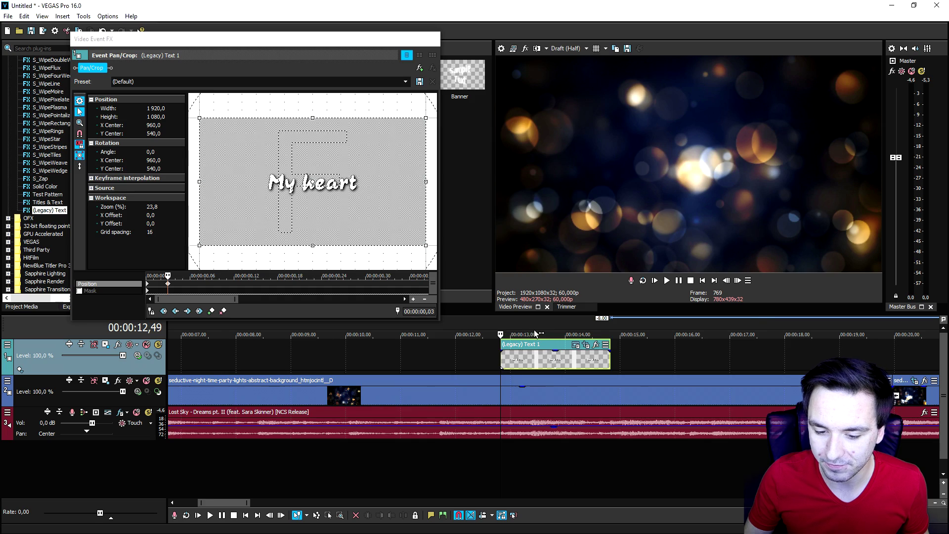
pyautogui.click(533, 330)
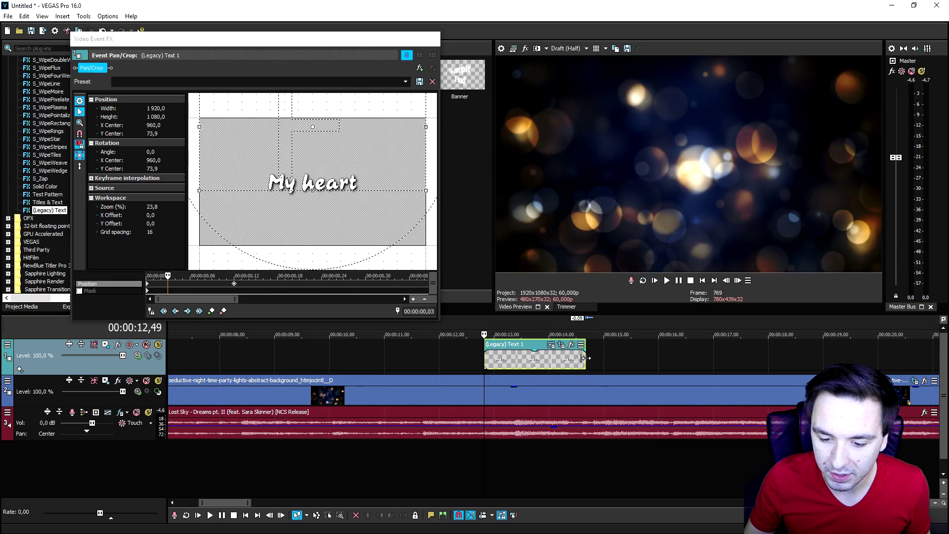
pyautogui.click(234, 283)
pyautogui.scroll(-3, 230, 283)
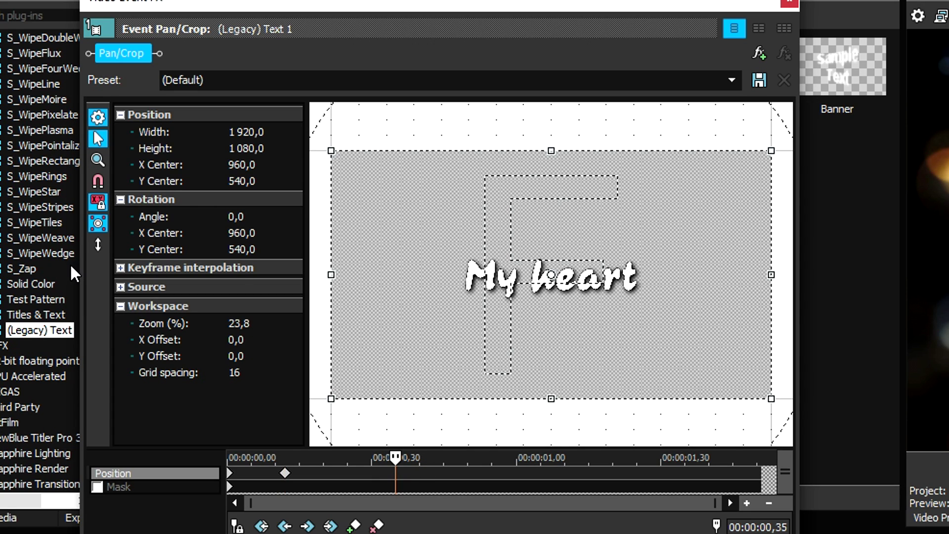
# Allow free movement and add four slightly shifted position keyframes, including 926,4/506,4 at 00:00:00,35, 997,8/565,2 at 00:00:00,56 and 939,0/556,8 at 00:00:01,38.
pyautogui.click(95, 245)
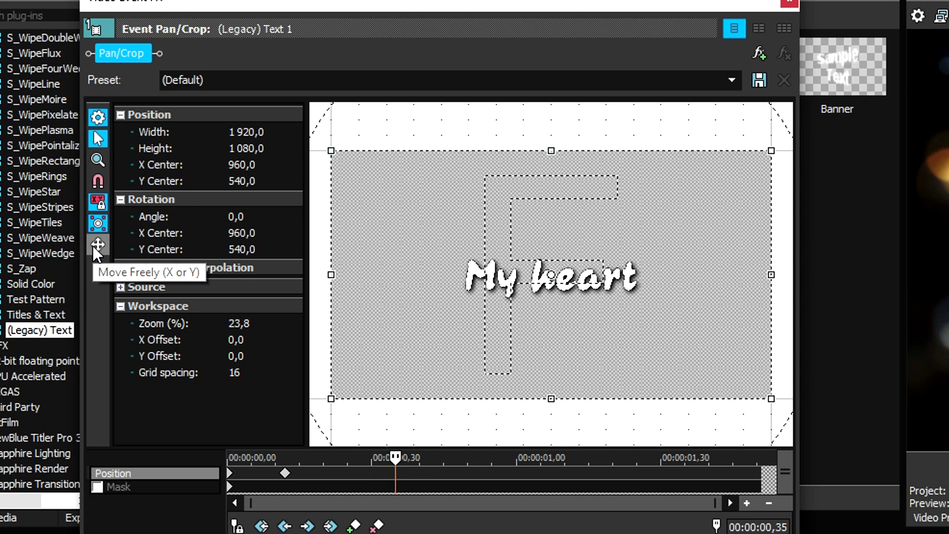
pyautogui.moveTo(558, 251); pyautogui.dragTo(551, 243)
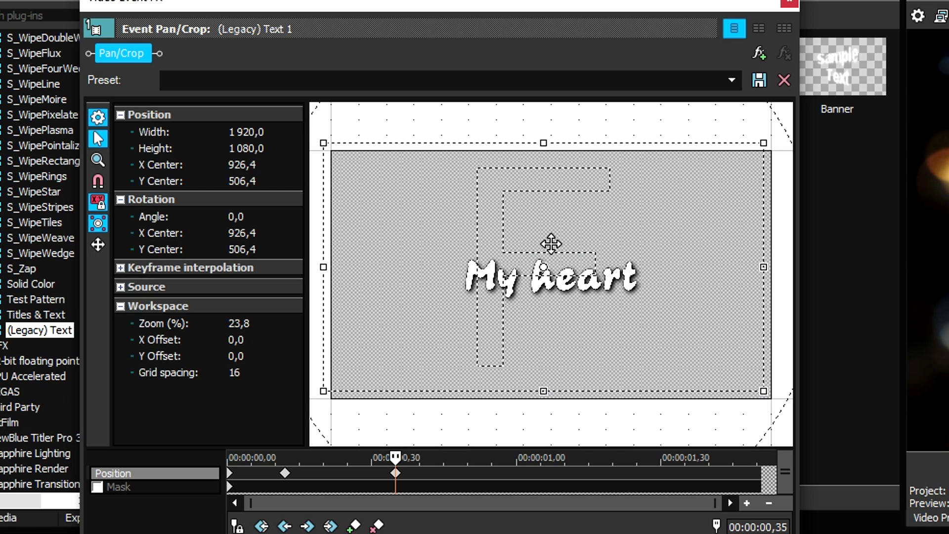
pyautogui.click(496, 467)
pyautogui.moveTo(542, 343); pyautogui.dragTo(561, 346)
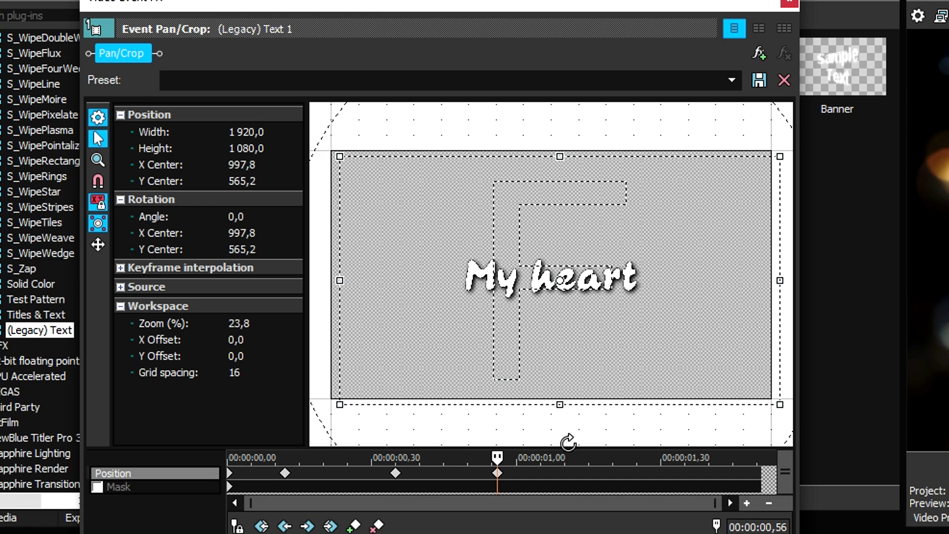
pyautogui.click(588, 470)
pyautogui.moveTo(598, 328)
pyautogui.mouseDown()
pyautogui.moveTo(600, 316)
pyautogui.moveTo(613, 328)
pyautogui.mouseUp()
pyautogui.click(699, 473)
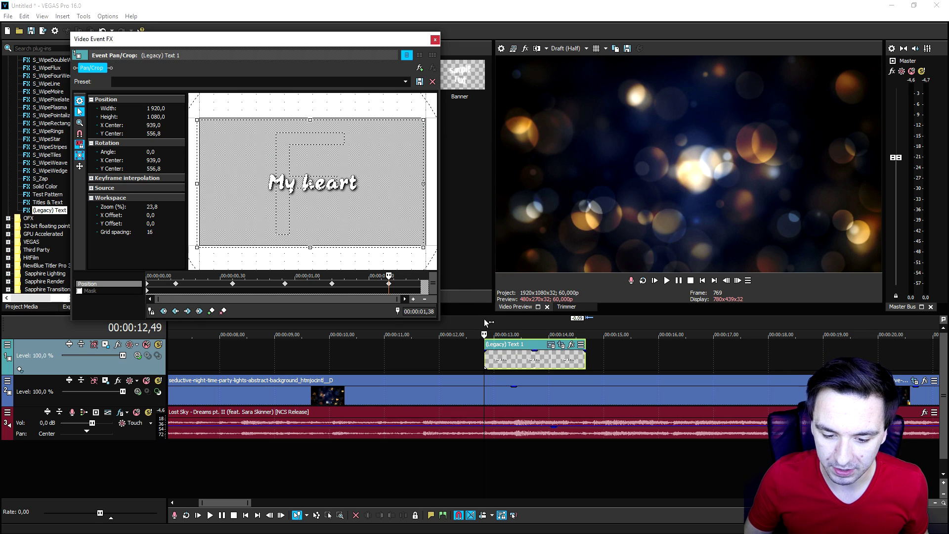
pyautogui.click(482, 321)
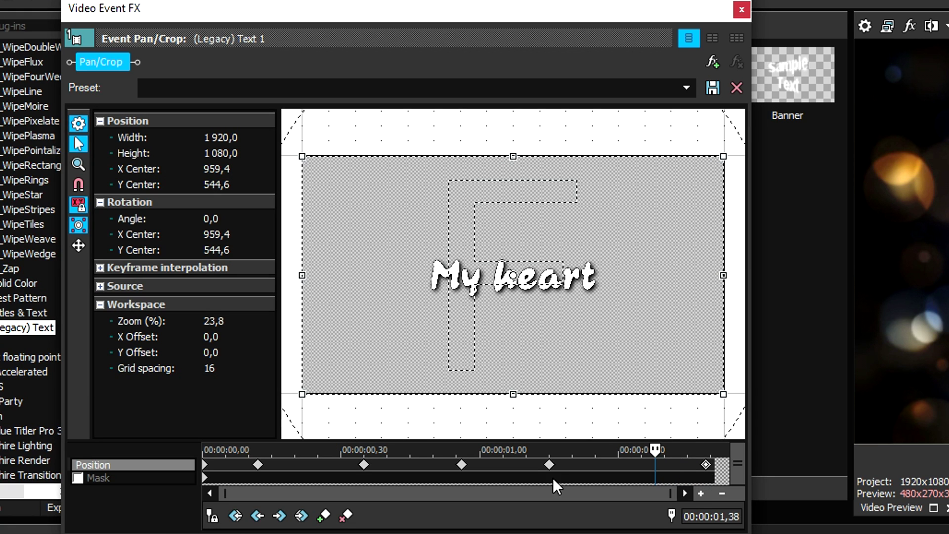
# Space the middle position keyframes more evenly, and set the center of the keyframe at 00:00:00,35 to about 943,2/523,2.
pyautogui.moveTo(550, 465); pyautogui.dragTo(586, 464)
pyautogui.moveTo(465, 471); pyautogui.dragTo(487, 470)
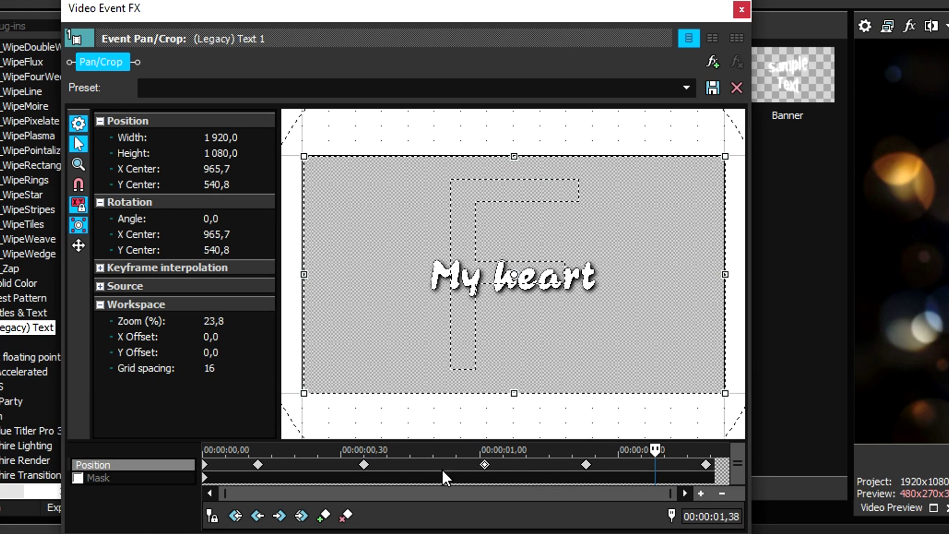
pyautogui.click(364, 467)
pyautogui.moveTo(457, 341); pyautogui.dragTo(460, 343)
pyautogui.moveTo(479, 471); pyautogui.dragTo(472, 470)
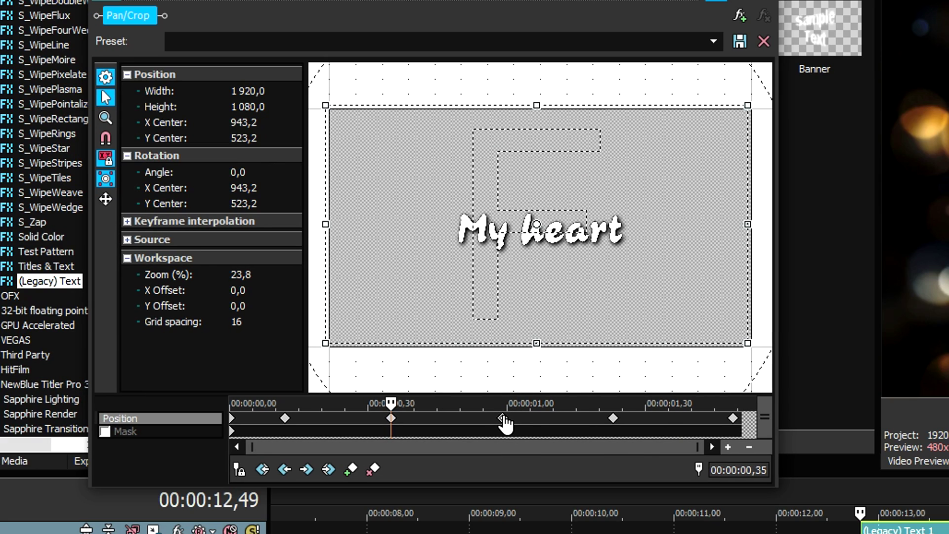
# Shift the centers at keyframes 00:00:00,59, 00:00:01,23 and 00:00:01,49 to about 993,6/565,2, 993,6/523,2 and 918,0/548,4, and preview the animated text on the timeline.
pyautogui.click(475, 471)
pyautogui.moveTo(519, 303); pyautogui.dragTo(519, 300)
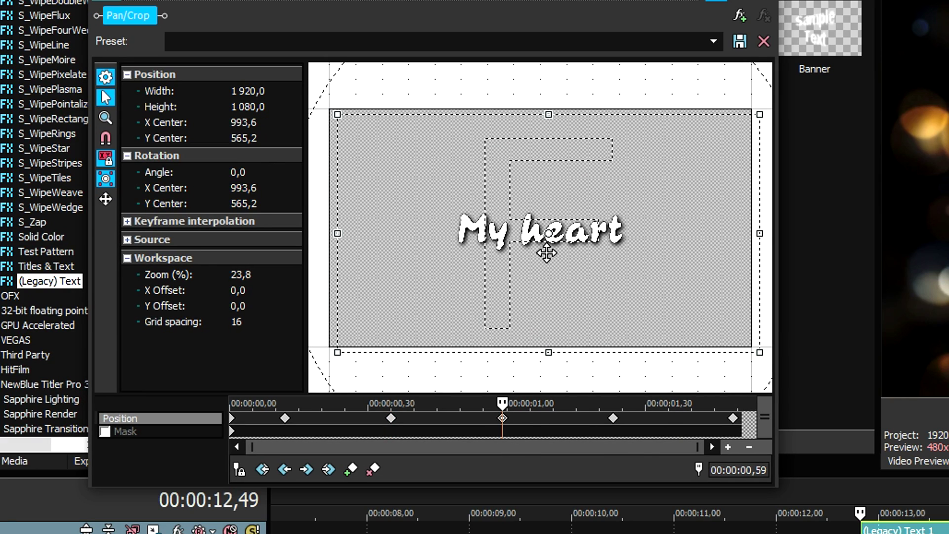
pyautogui.click(613, 419)
pyautogui.moveTo(608, 245); pyautogui.dragTo(605, 247)
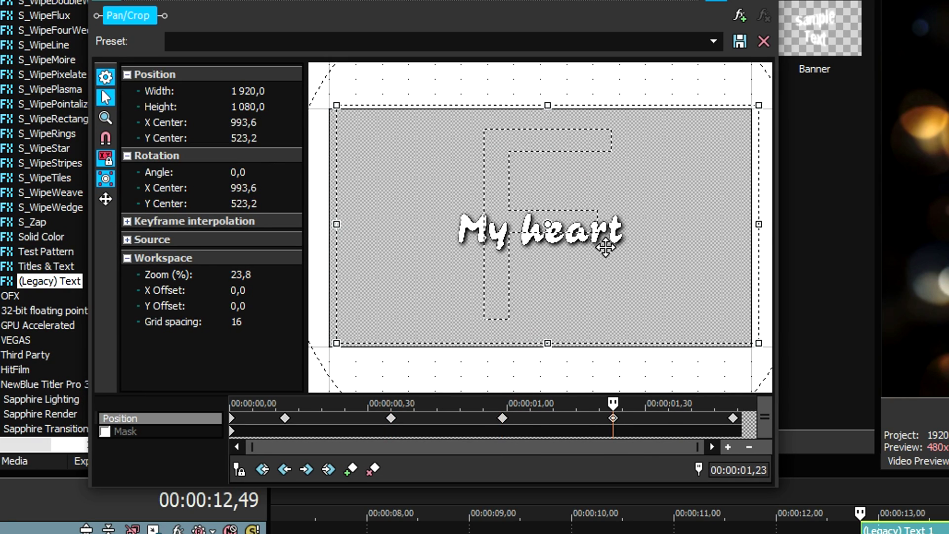
pyautogui.click(733, 418)
pyautogui.moveTo(369, 204); pyautogui.dragTo(366, 206)
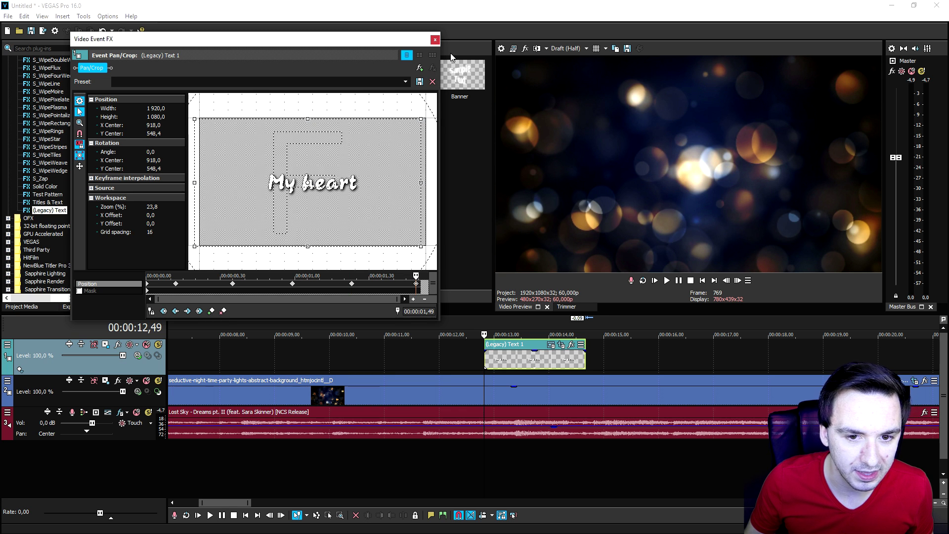
pyautogui.click(435, 40)
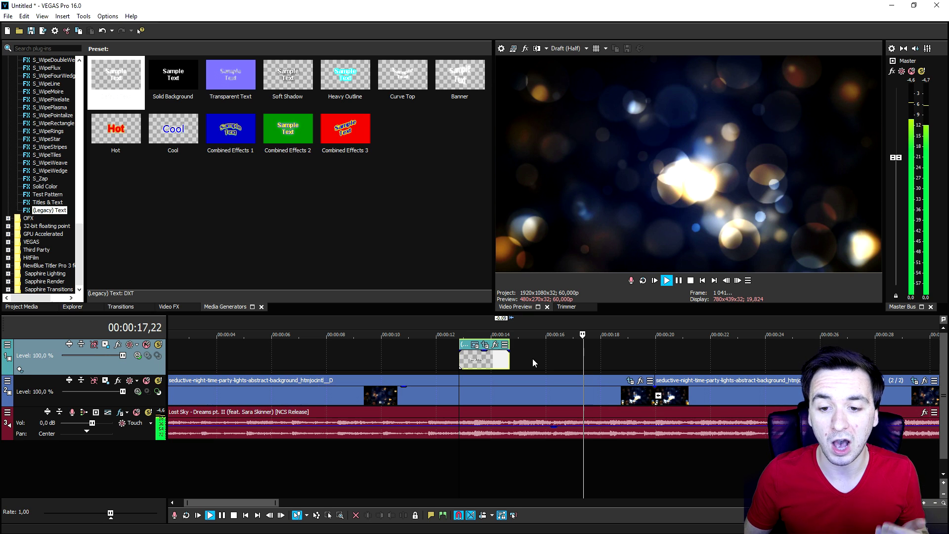
pyautogui.click(487, 355)
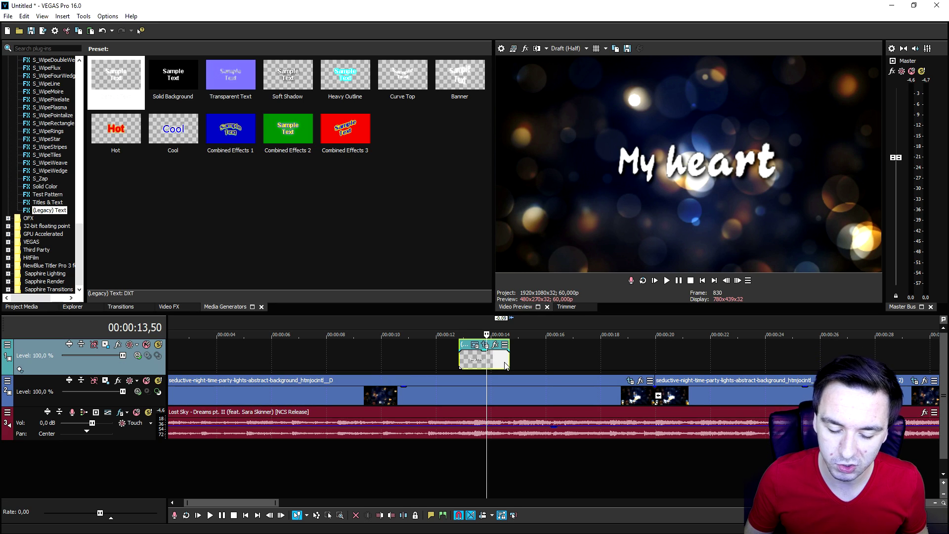
# Duplicate the "My heart" text event directly after itself, and copy the line "Rages around like an ocean in my head" from the WordPad lyrics.
pyautogui.moveTo(508, 359); pyautogui.dragTo(560, 358)
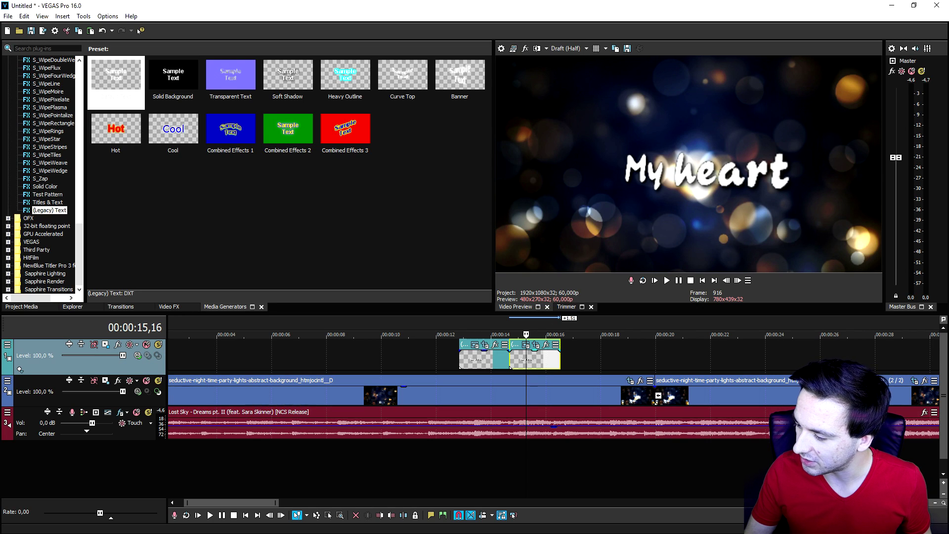
pyautogui.hotkey('alt', 'Tab')
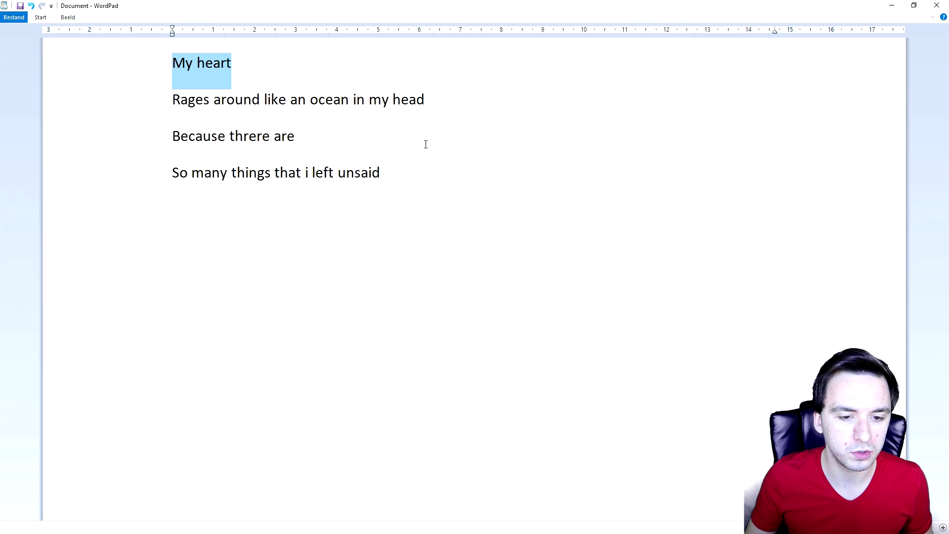
pyautogui.click(426, 144)
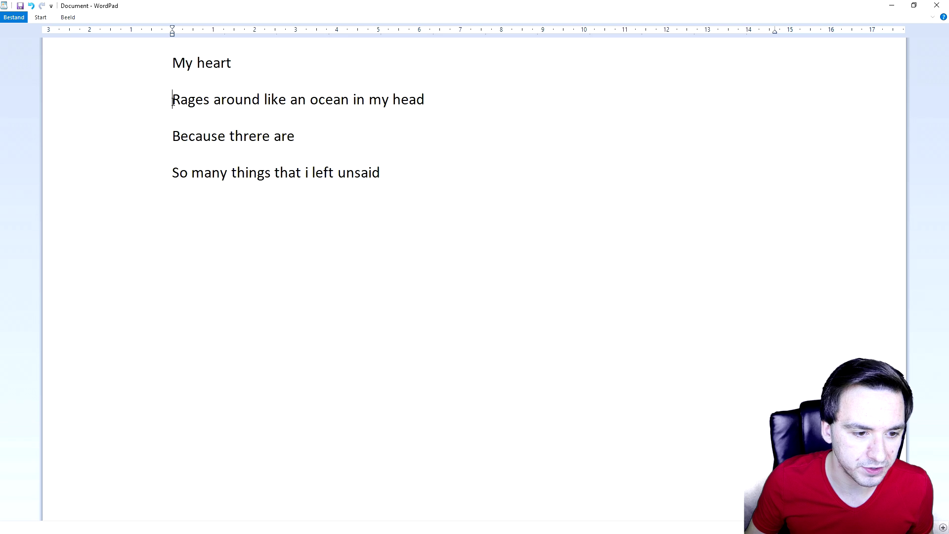
pyautogui.moveTo(173, 99); pyautogui.dragTo(425, 111)
pyautogui.hotkey('ctrl', 'c')
pyautogui.hotkey('alt', 'Tab')
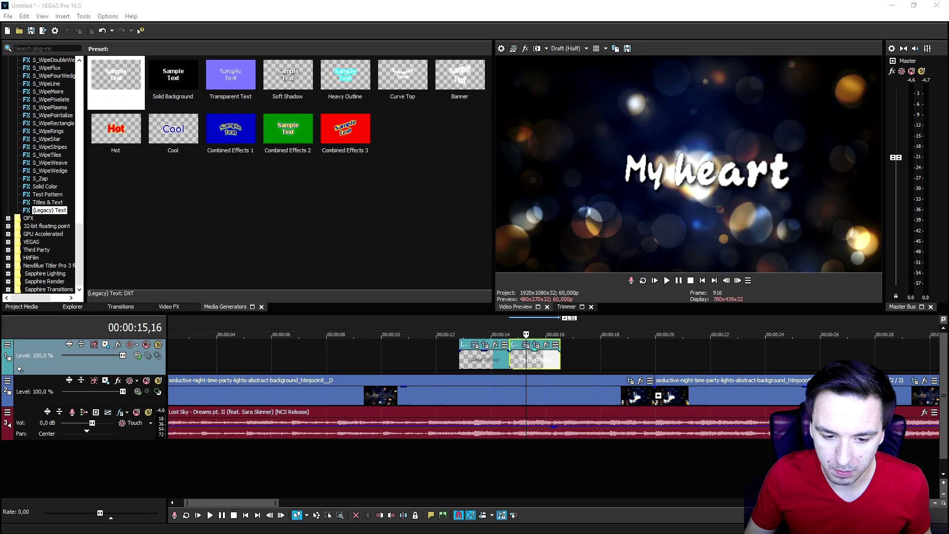
# Replace the duplicated event's text with the copied lyric, breaking it before "in my head" so it fills two lines.
pyautogui.click(526, 345)
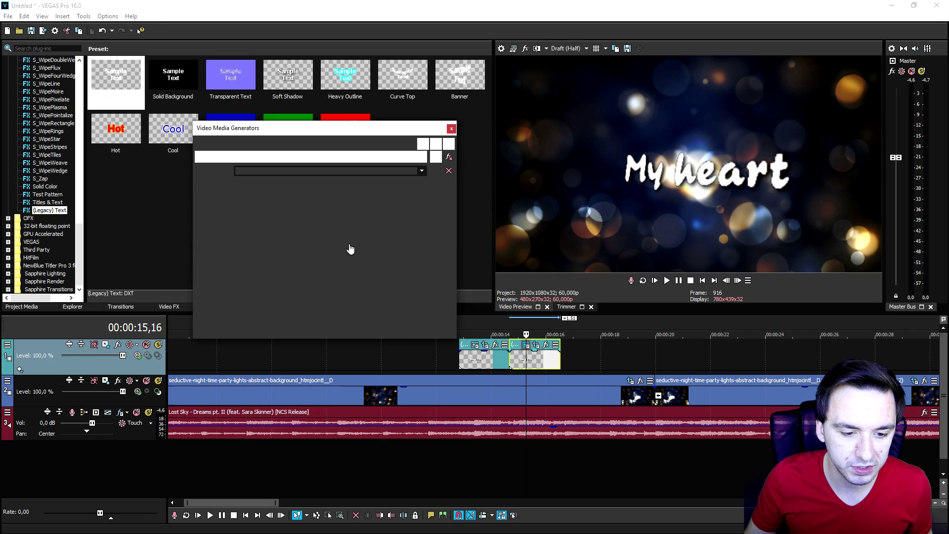
pyautogui.hotkey('ctrl', 'a')
pyautogui.hotkey('ctrl', 'v')
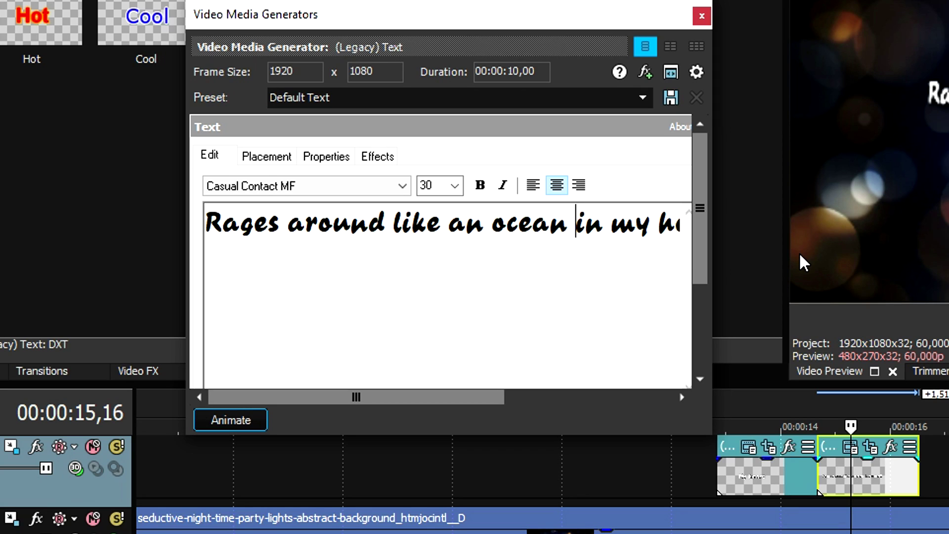
pyautogui.press('Return')
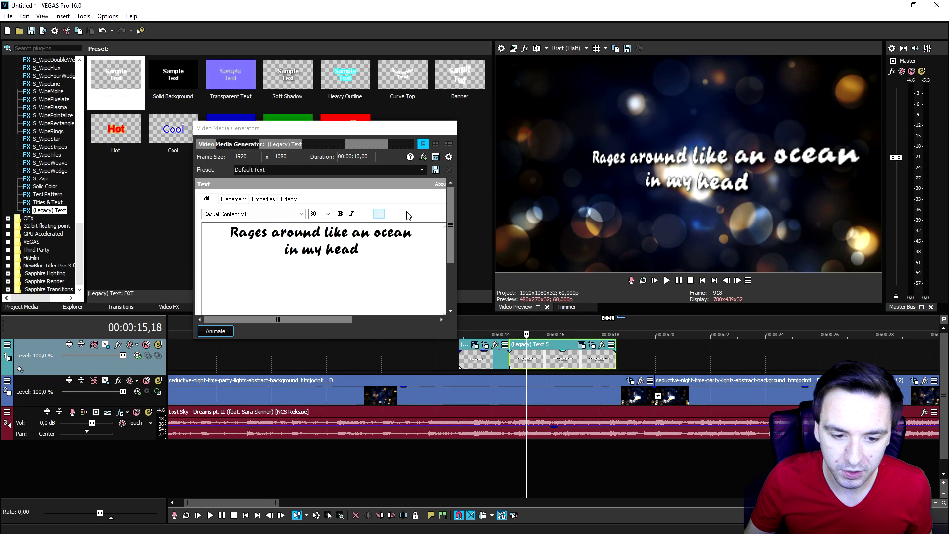
# In the new lyric's Pan/Crop, restore the first keyframe and move its frame straight down so the text enters from above.
pyautogui.click(593, 345)
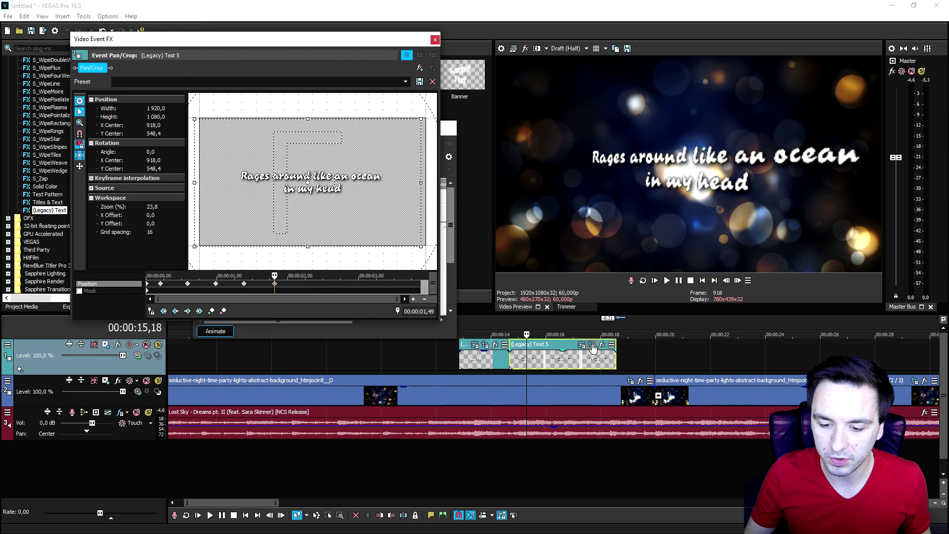
pyautogui.click(161, 284)
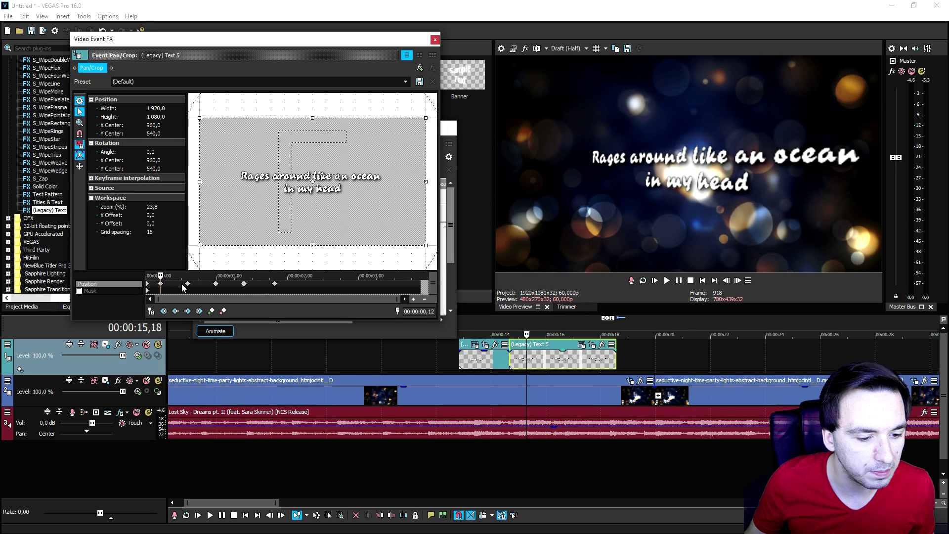
pyautogui.rightClick(148, 285)
pyautogui.click(182, 323)
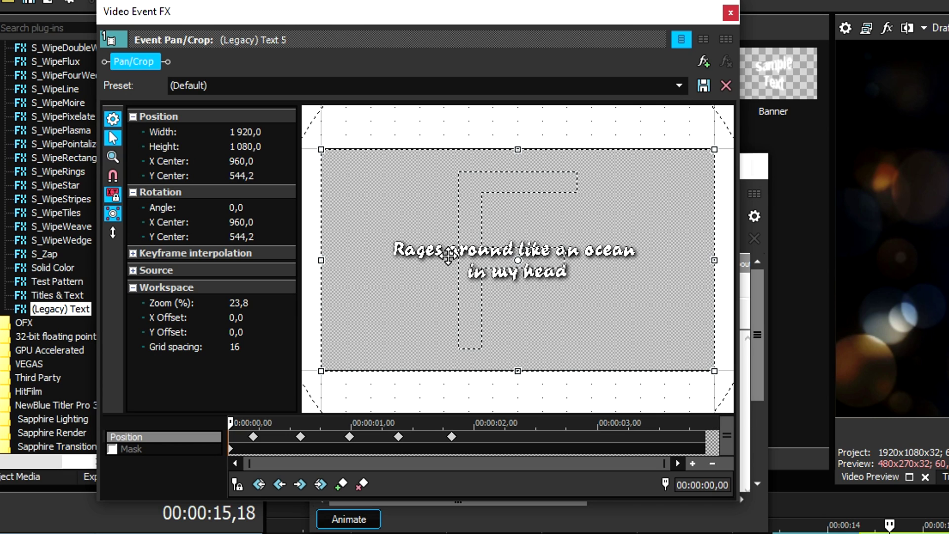
pyautogui.moveTo(272, 171); pyautogui.dragTo(274, 206)
pyautogui.moveTo(450, 304); pyautogui.dragTo(451, 365)
# Spread the later position keyframes toward the event's end and shift their centers, including 989,4/565,2 on the fourth and 1 002,0/489,6 at 00:00:03,18.
pyautogui.click(253, 437)
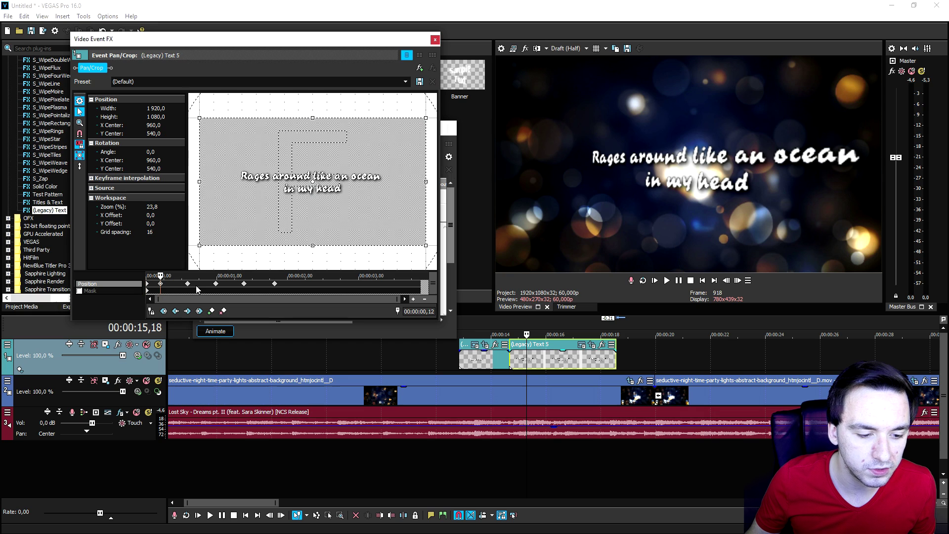
pyautogui.scroll(1, 197, 289)
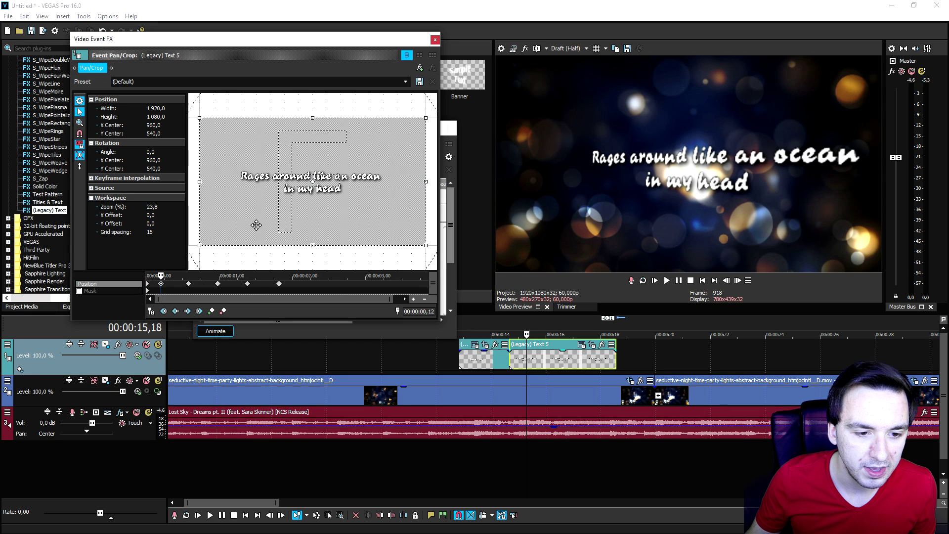
pyautogui.click(189, 290)
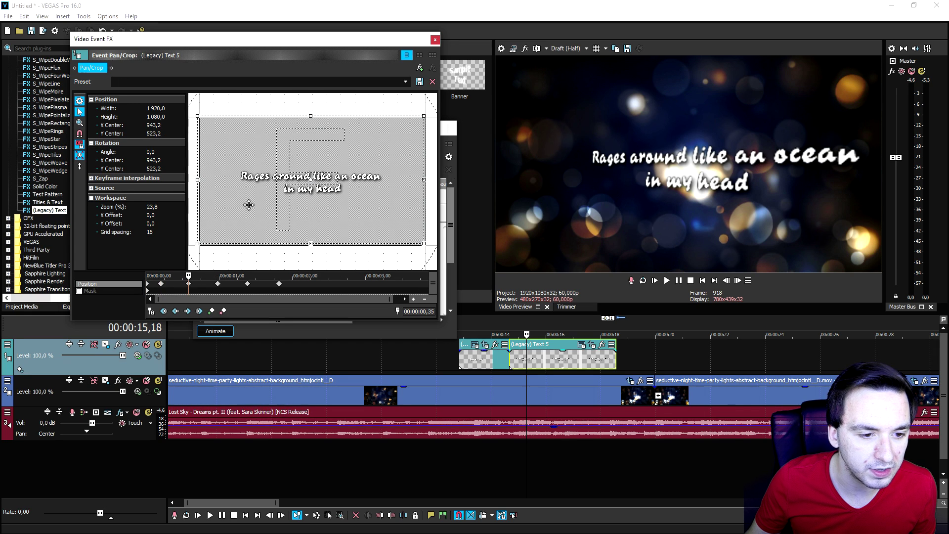
pyautogui.moveTo(248, 205); pyautogui.dragTo(254, 204)
pyautogui.moveTo(296, 159); pyautogui.dragTo(301, 160)
pyautogui.click(329, 283)
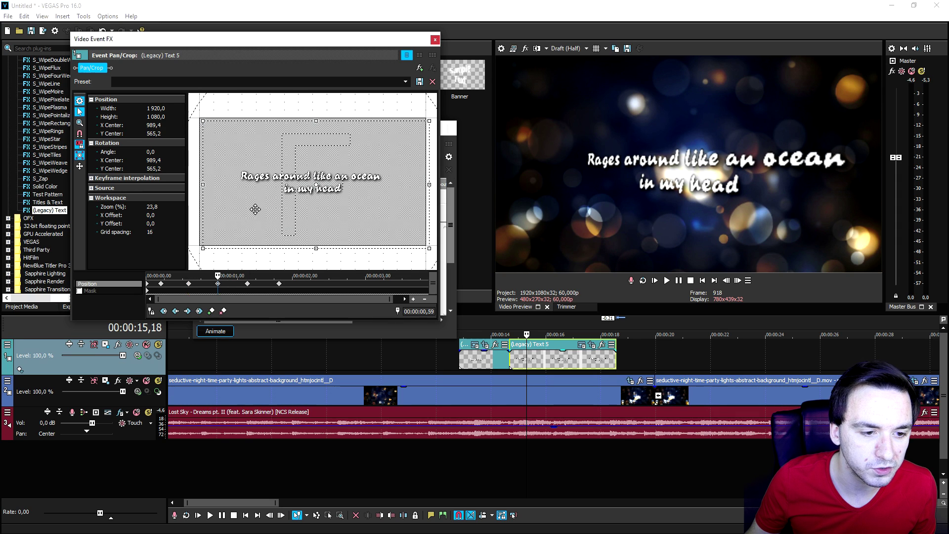
pyautogui.click(386, 283)
pyautogui.moveTo(345, 220); pyautogui.dragTo(354, 213)
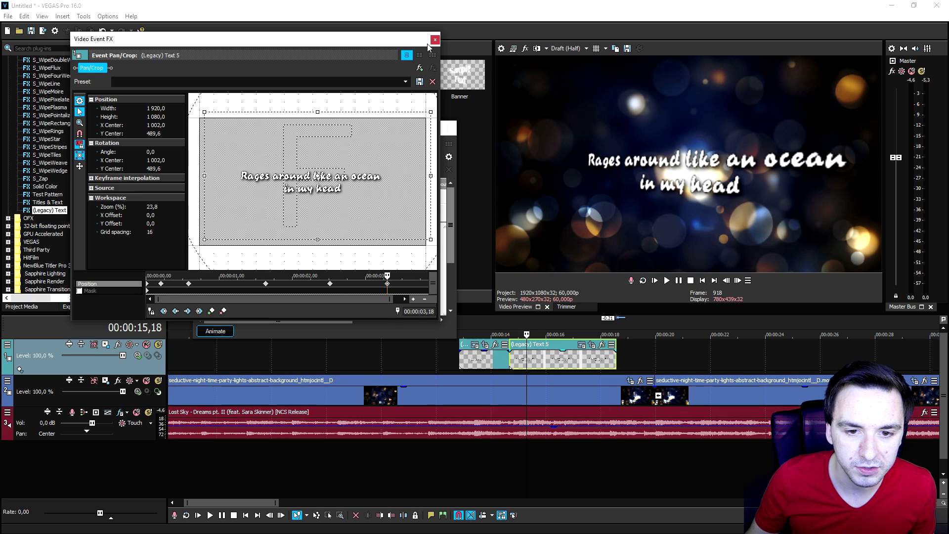
# Add a final Pan/Crop keyframe at 00:00:03,53 centered at about 909,6/493,8, and preview the second lyric from its start.
pyautogui.click(435, 39)
pyautogui.click(451, 136)
pyautogui.click(459, 318)
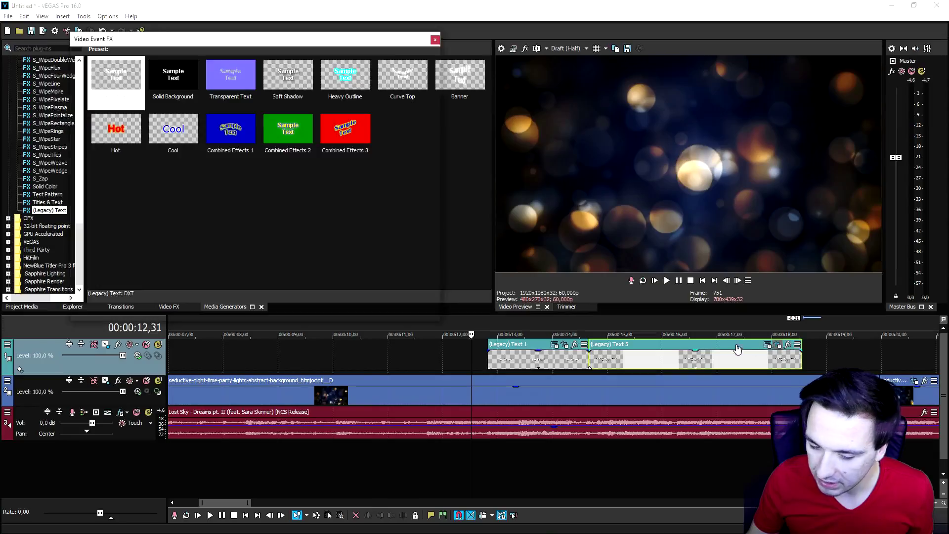
pyautogui.moveTo(383, 185); pyautogui.dragTo(373, 187)
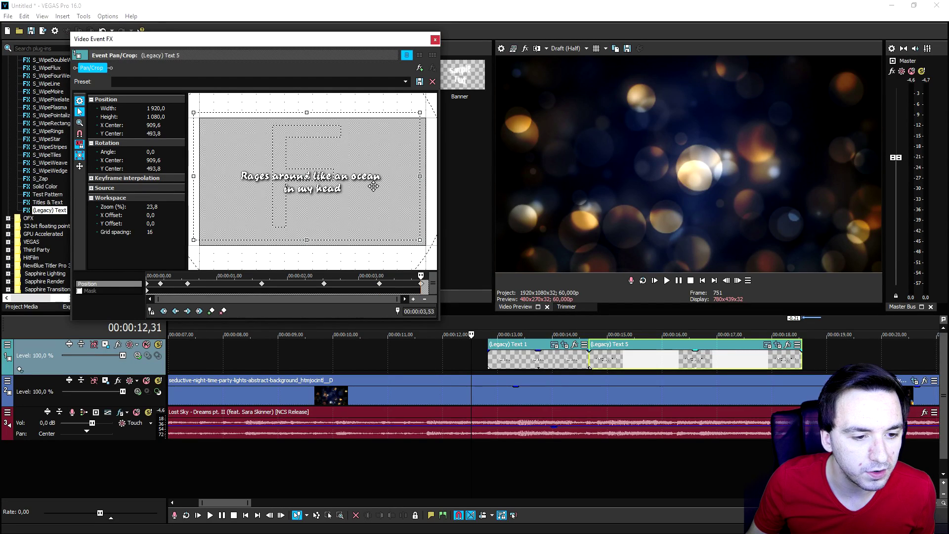
pyautogui.click(591, 323)
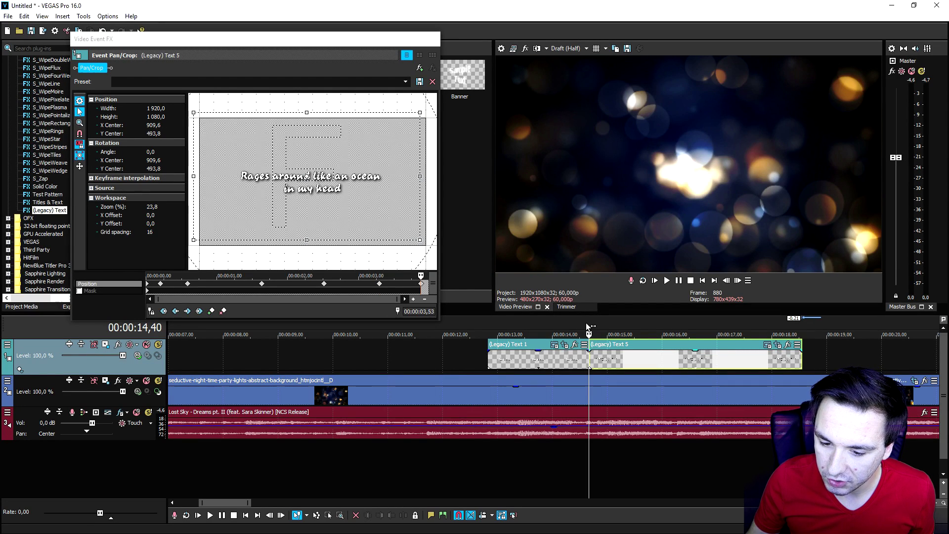
pyautogui.press('Escape')
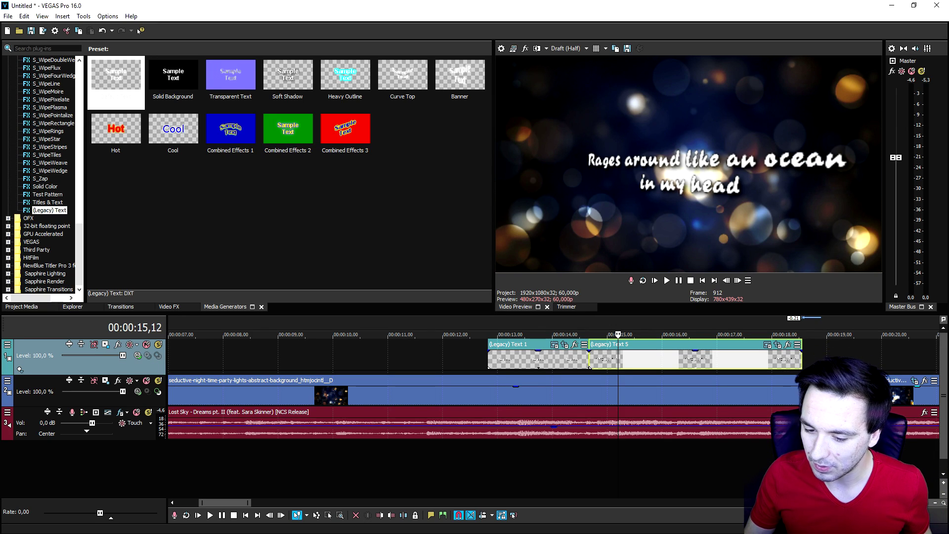
# Paste a copy of the second lyric event directly after it and change the copy's text to "because".
pyautogui.scroll(-2, 525, 379)
pyautogui.click(671, 357)
pyautogui.hotkey('ctrl', 'v')
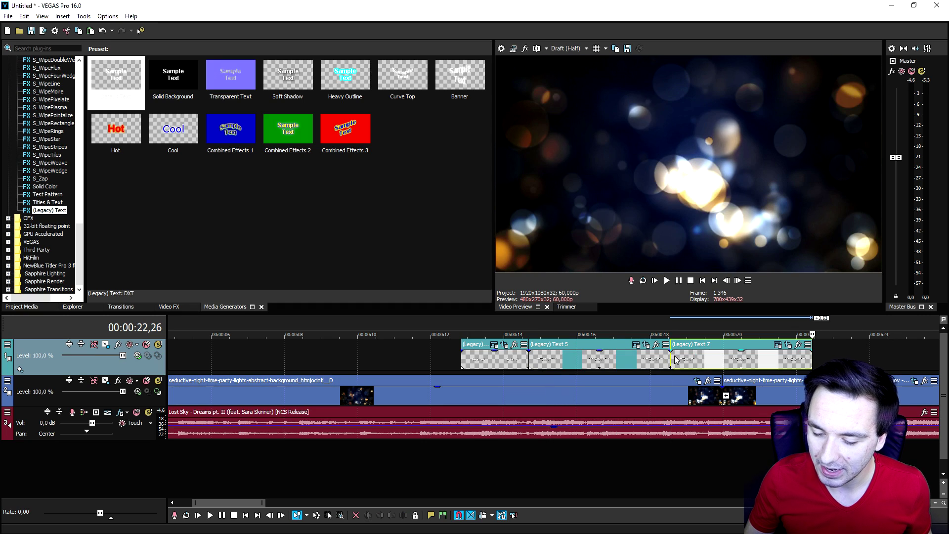
pyautogui.click(673, 356)
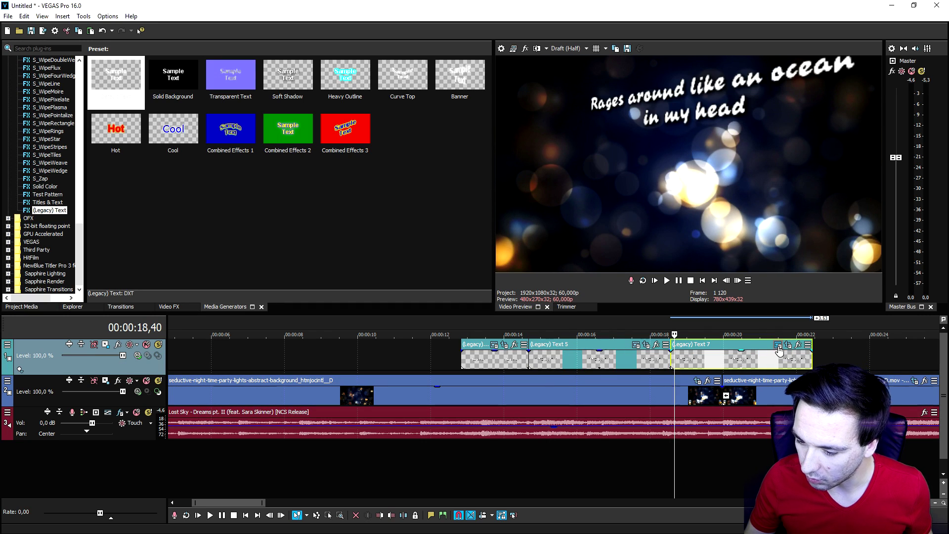
pyautogui.click(778, 346)
pyautogui.write('Rbecause')
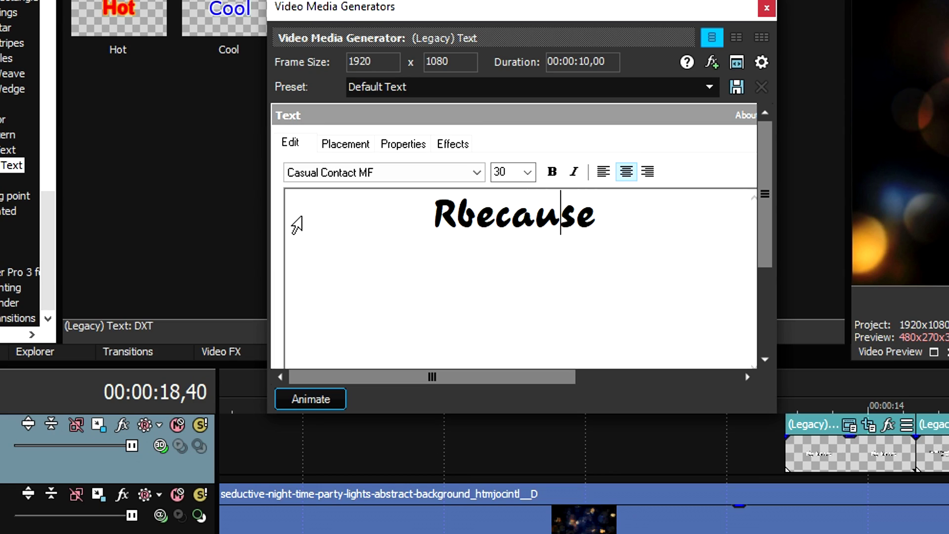
pyautogui.press('BackSpace')
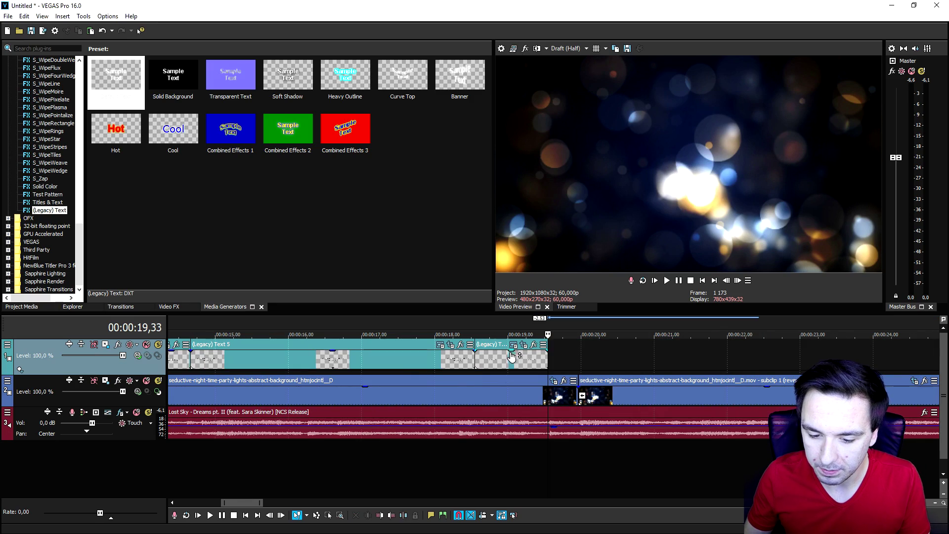
# In the "because" event's Pan/Crop, restore the first keyframe and move its frame horizontally to the right so the word enters from the left.
pyautogui.click(514, 355)
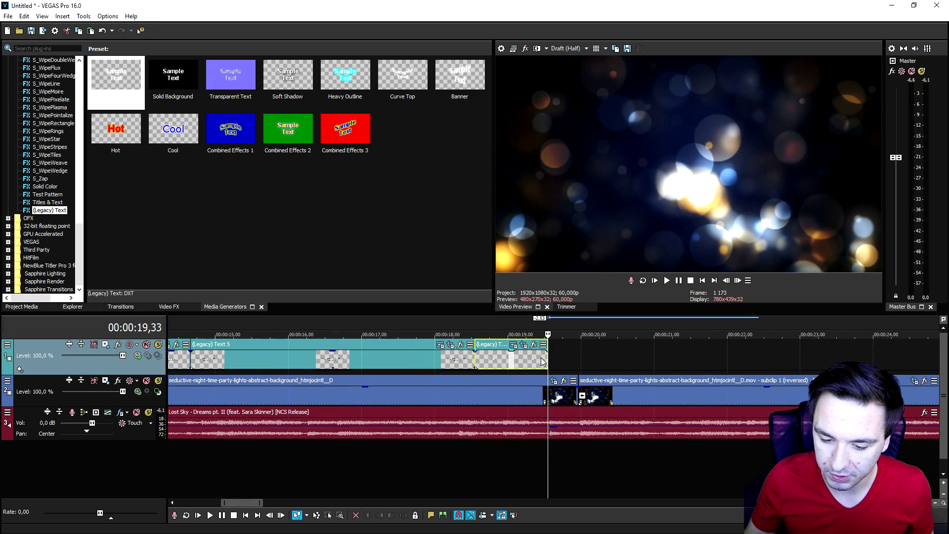
pyautogui.click(517, 354)
pyautogui.click(513, 345)
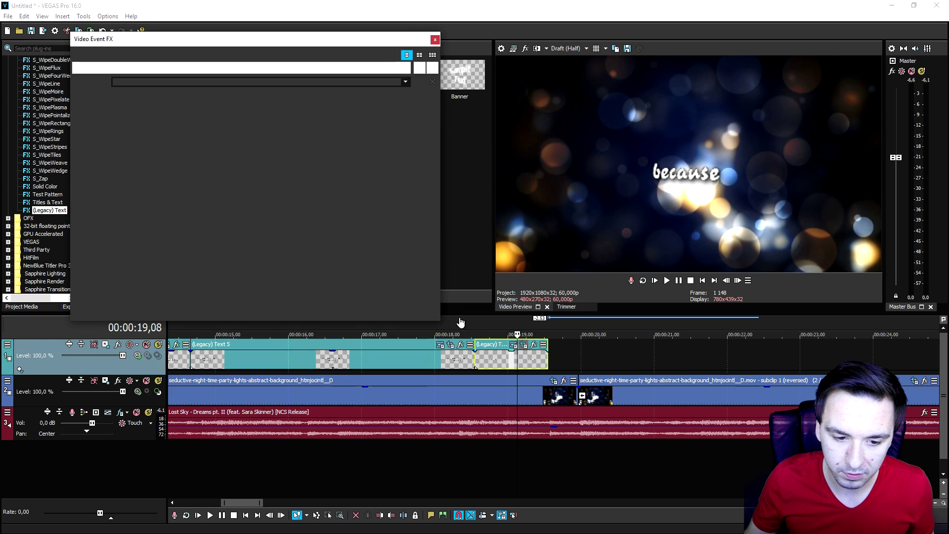
pyautogui.moveTo(201, 276); pyautogui.dragTo(85, 273)
pyautogui.rightClick(255, 164)
pyautogui.click(269, 170)
pyautogui.moveTo(313, 173); pyautogui.dragTo(403, 173)
pyautogui.click(200, 284)
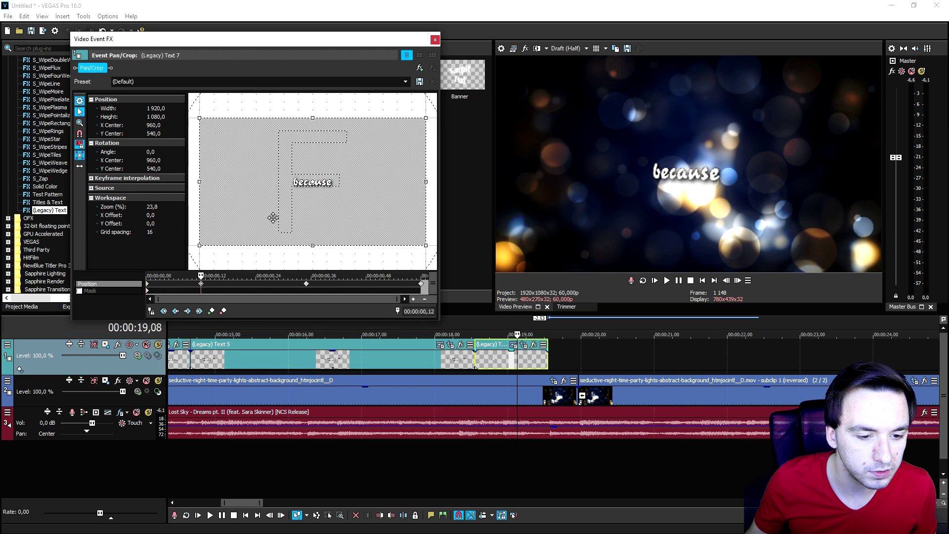
# Allow free frame movement again, and enlarge the word "because" to font size 65.
pyautogui.click(82, 169)
pyautogui.click(435, 40)
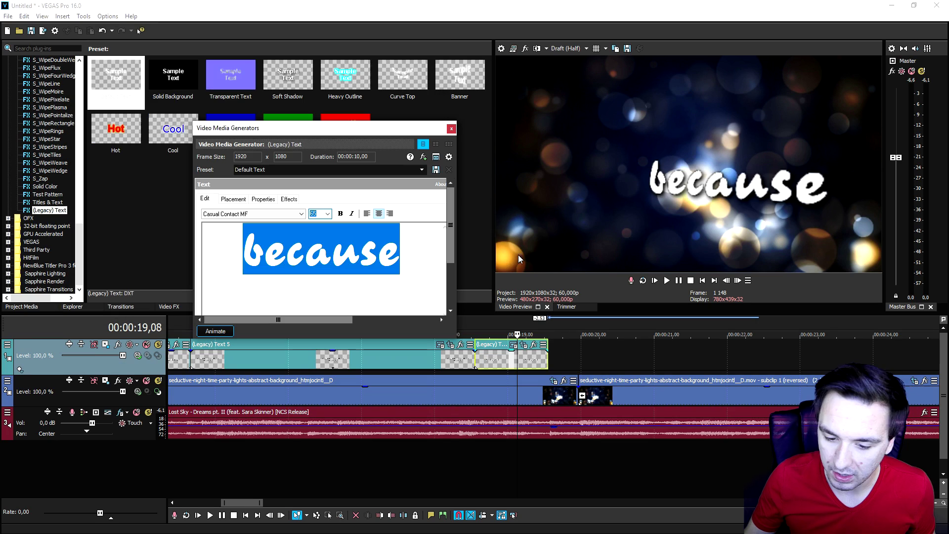
pyautogui.click(452, 129)
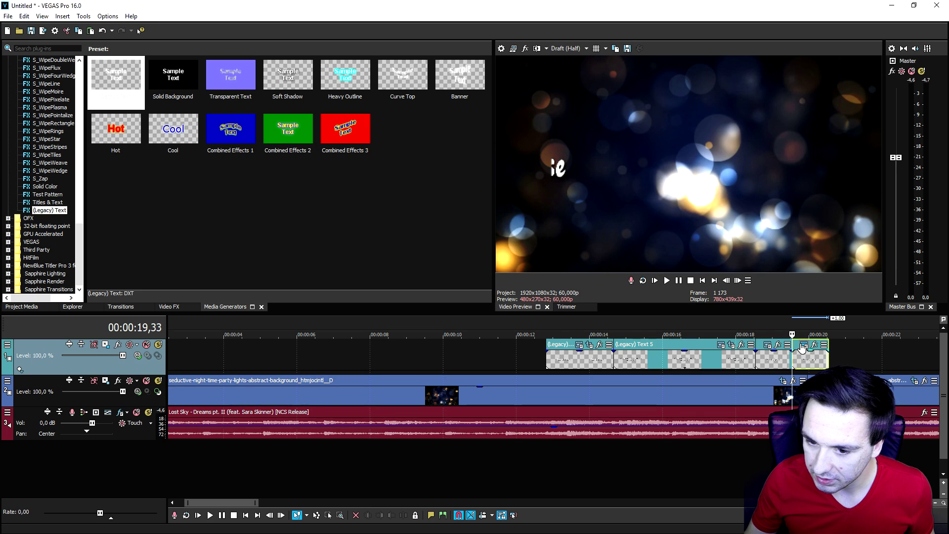
# Change the text of the copied event following "because" to "there are".
pyautogui.click(803, 346)
pyautogui.write('there are')
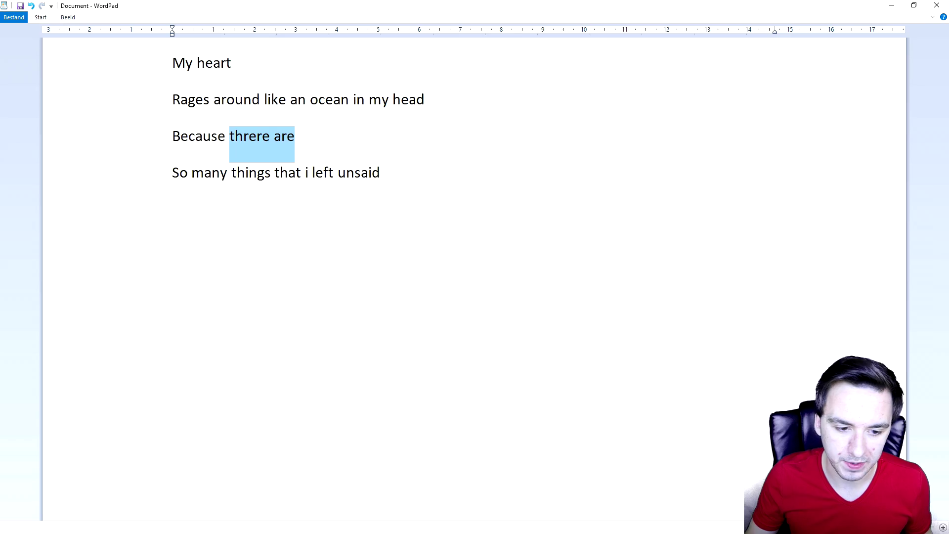
# Replace the last copied event's text with the next lyric as two lines, "so many things" and "that I left", at font size 40.
pyautogui.moveTo(337, 174); pyautogui.dragTo(184, 173)
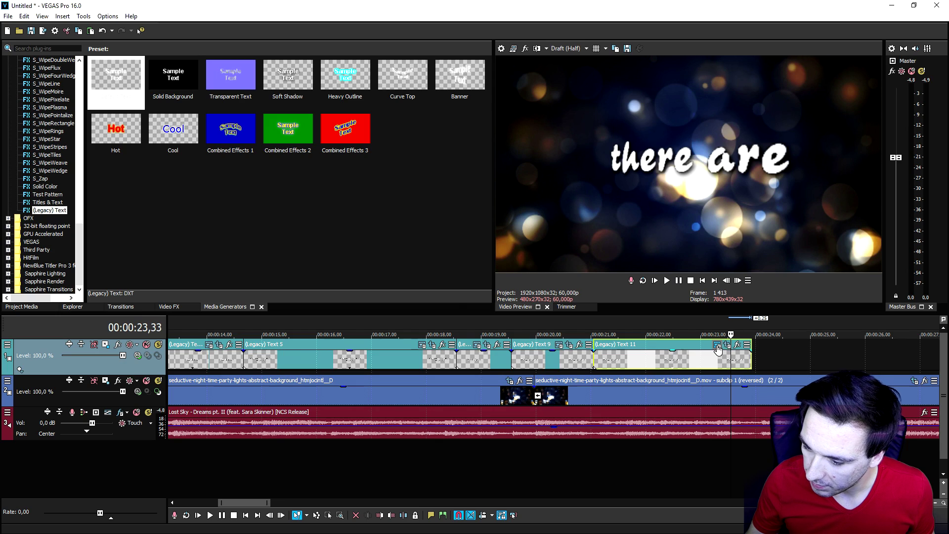
pyautogui.moveTo(413, 250); pyautogui.dragTo(220, 250)
pyautogui.write('so many things')
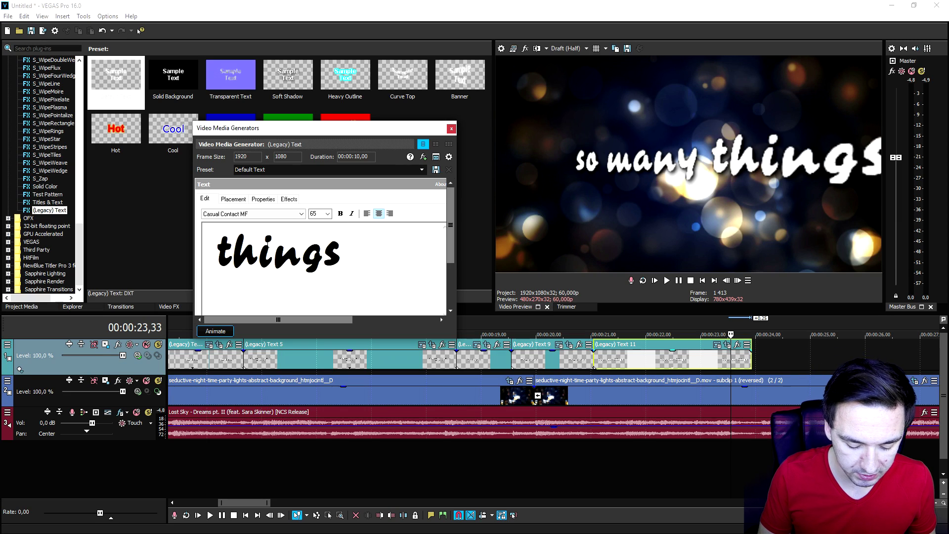
pyautogui.press('Return')
pyautogui.write('th')
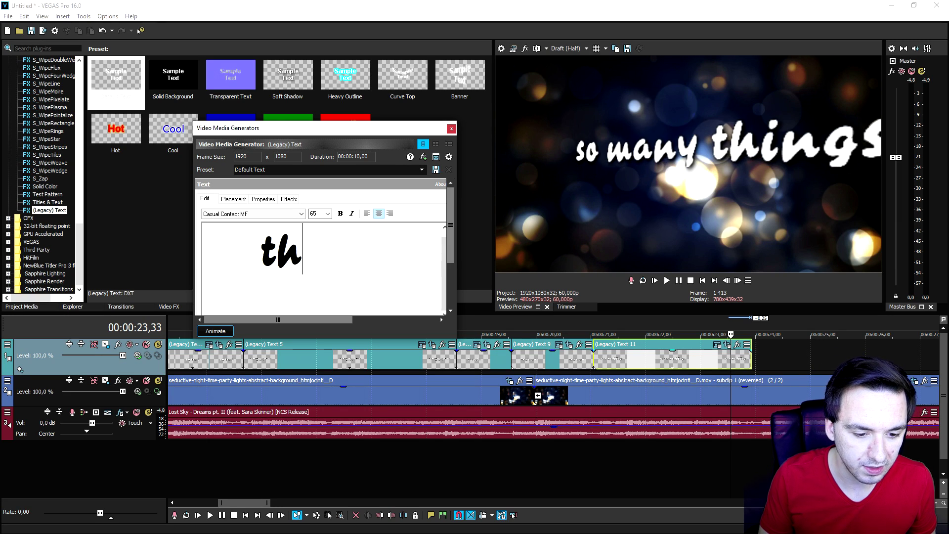
pyautogui.write('at I left')
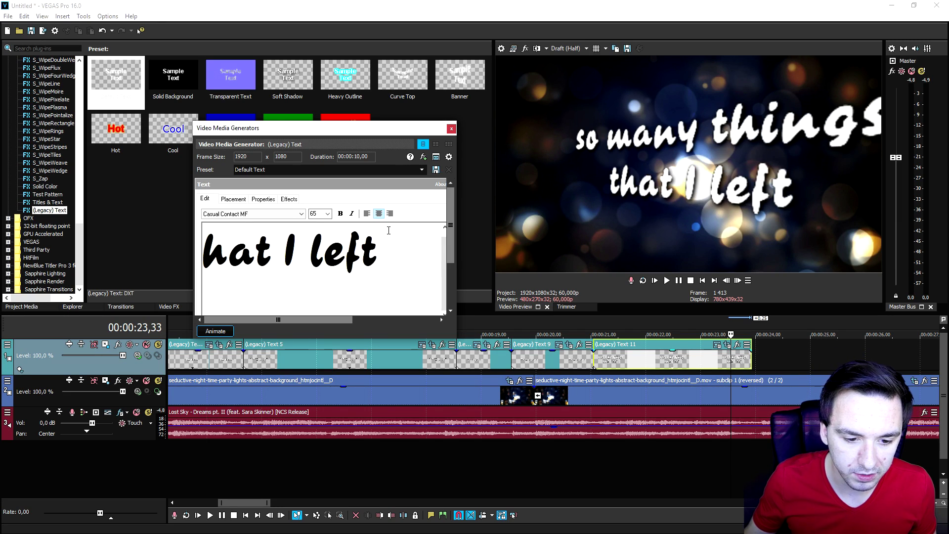
pyautogui.hotkey('ctrl', 'a')
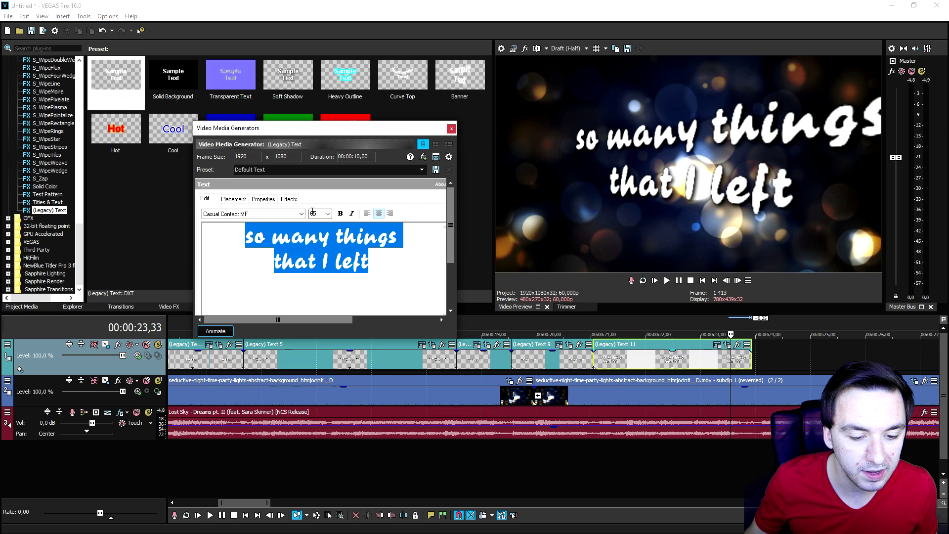
pyautogui.write('40')
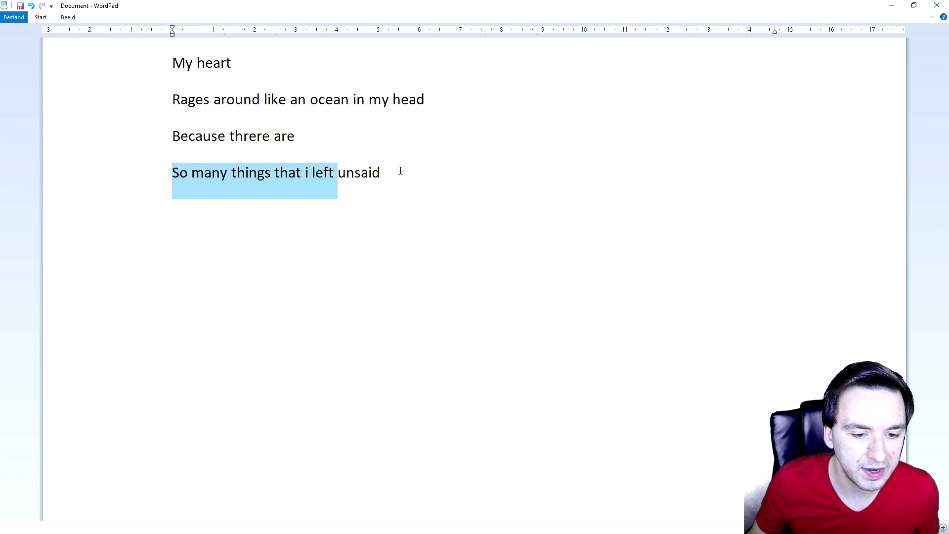
# Replace the text of the last lyric event on the timeline with the word "unsaid".
pyautogui.doubleClick(348, 172)
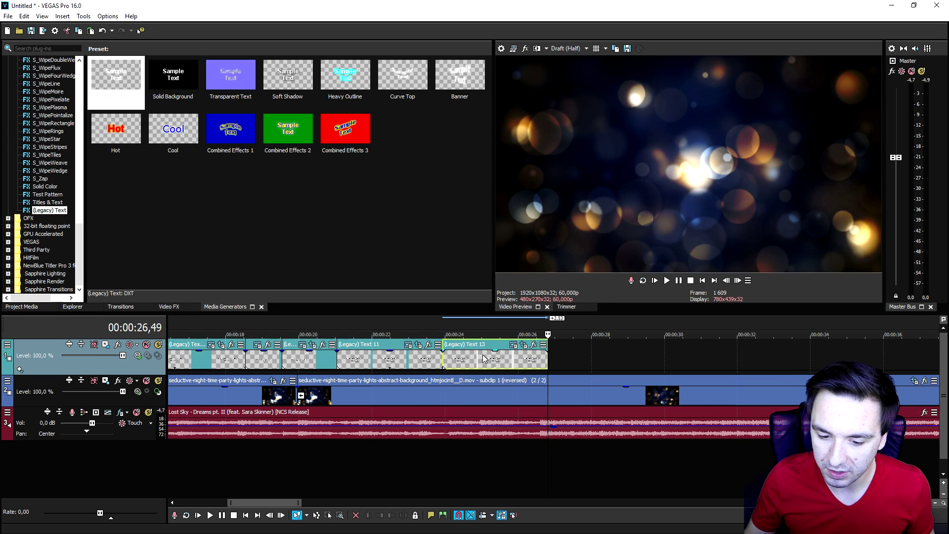
pyautogui.click(482, 359)
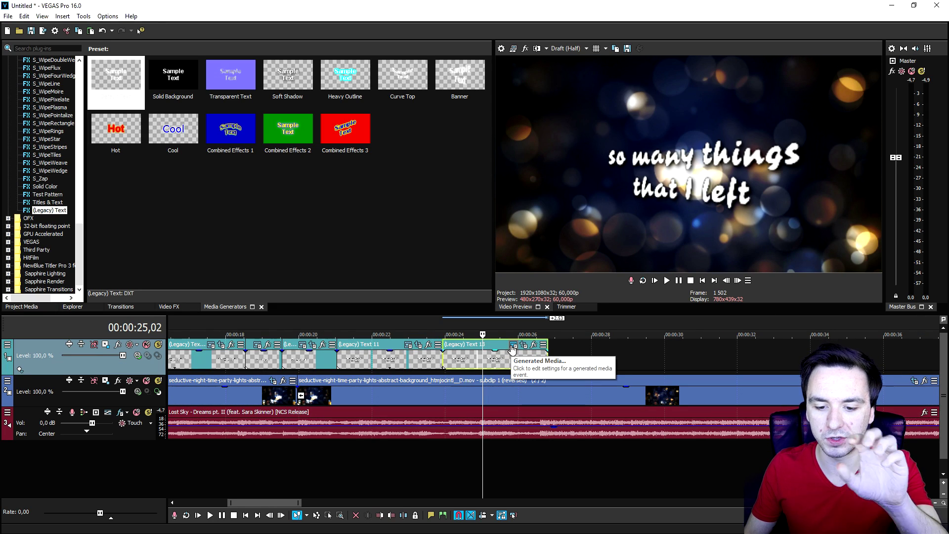
pyautogui.click(513, 347)
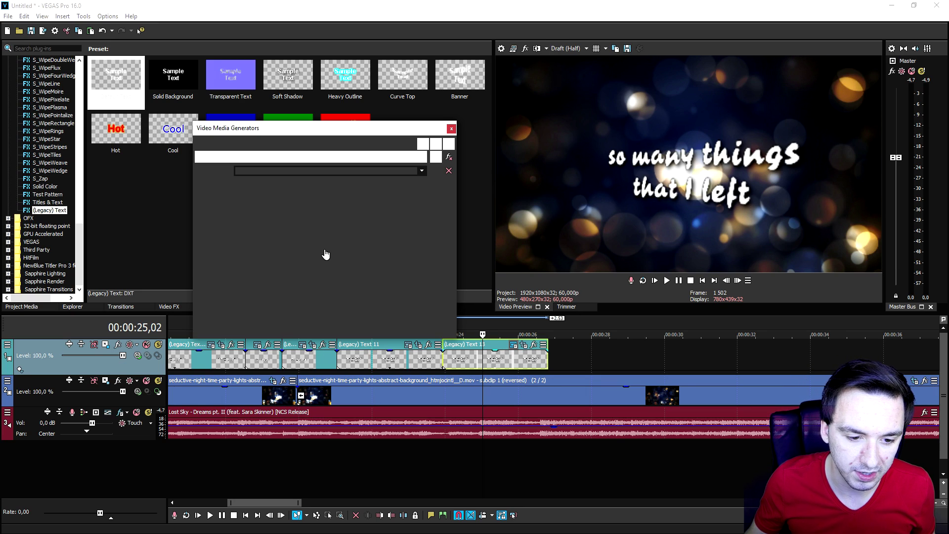
pyautogui.hotkey('ctrl', 'a')
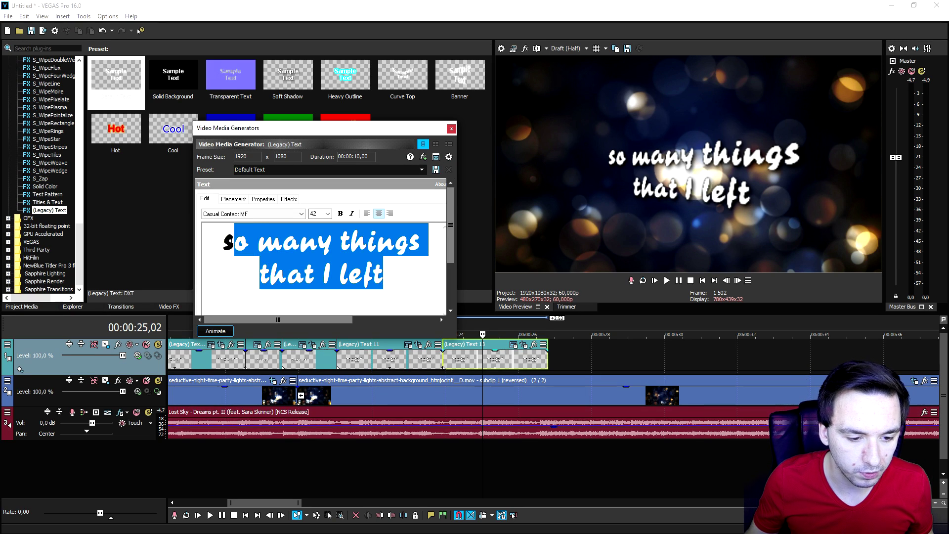
pyautogui.write('unsaid')
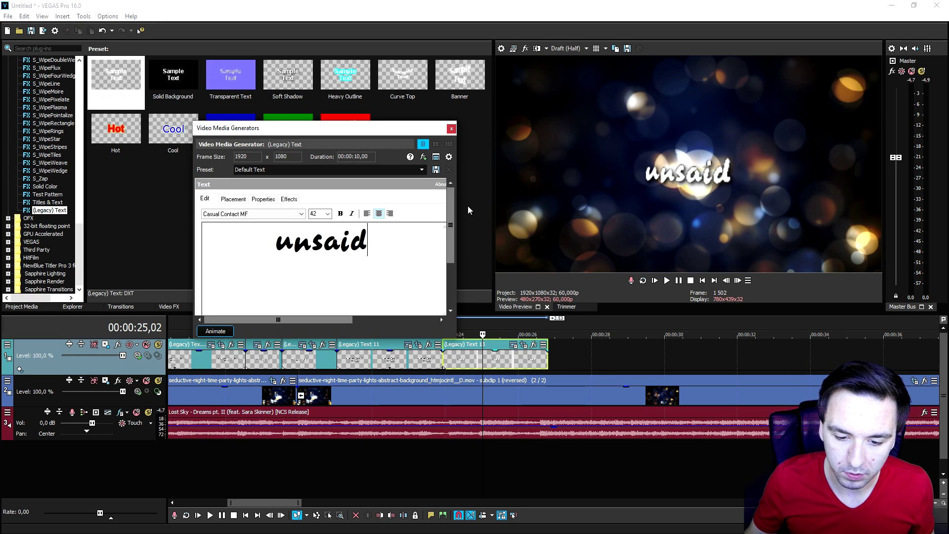
pyautogui.click(451, 128)
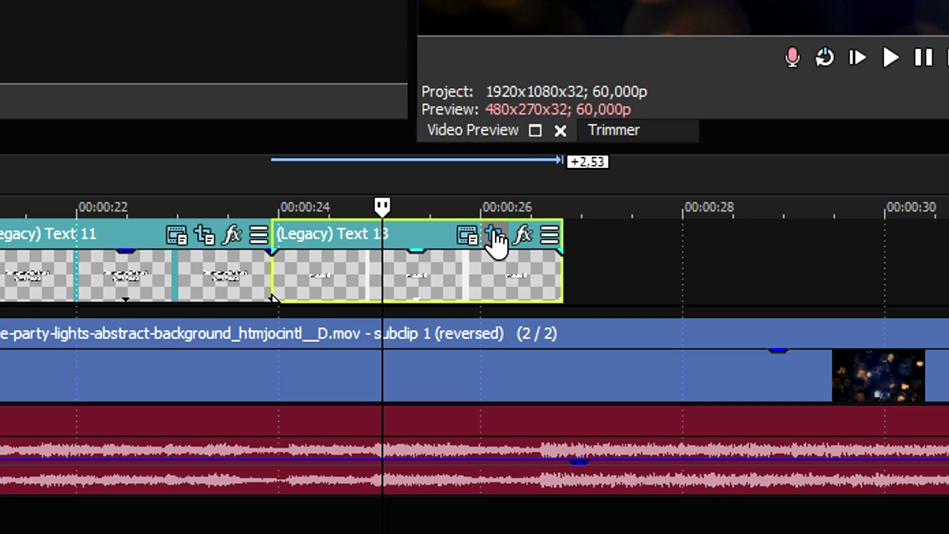
# In the "unsaid" event's Pan/Crop, restore the first keyframe and enlarge its frame greatly so the word starts out tiny.
pyautogui.click(495, 235)
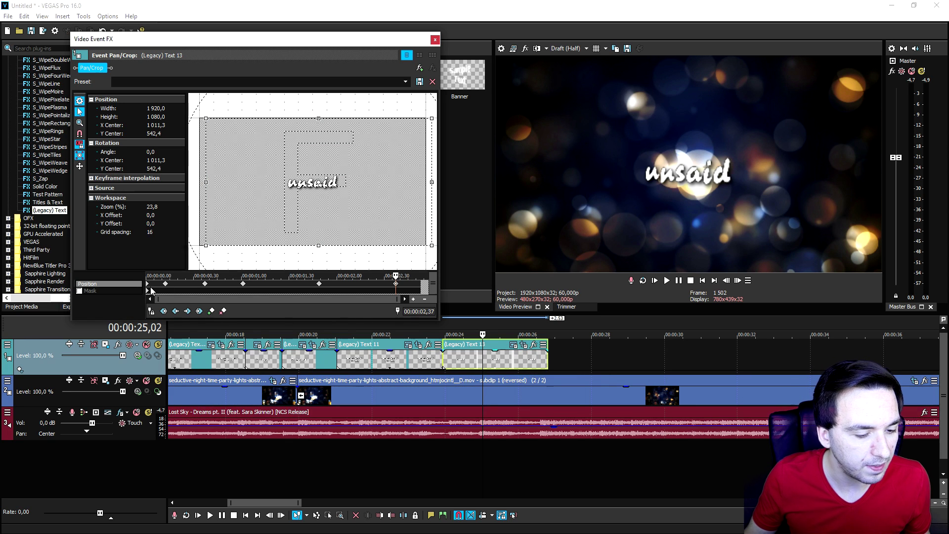
pyautogui.click(148, 276)
pyautogui.rightClick(276, 194)
pyautogui.click(294, 198)
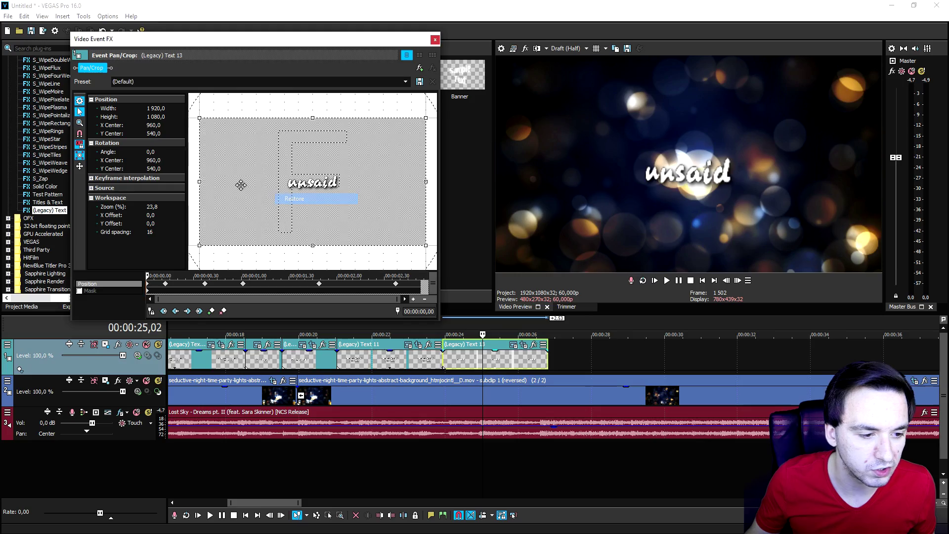
pyautogui.scroll(-5, 338, 164)
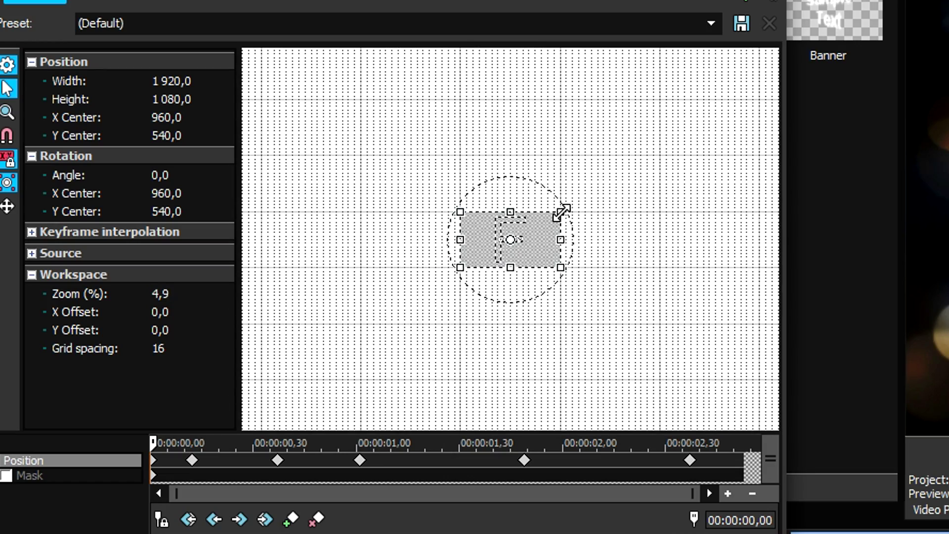
pyautogui.scroll(-2, 562, 213)
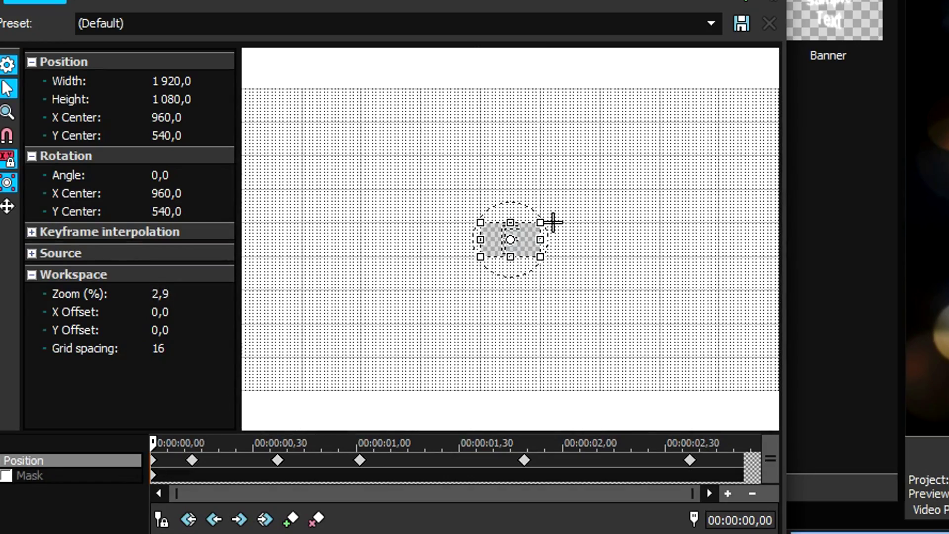
pyautogui.moveTo(544, 217); pyautogui.dragTo(748, 105)
# Remove the copied intermediate position keyframes, keeping only the one near 1 second with the default frame.
pyautogui.rightClick(277, 460)
pyautogui.click(341, 531)
pyautogui.rightClick(360, 462)
pyautogui.click(392, 475)
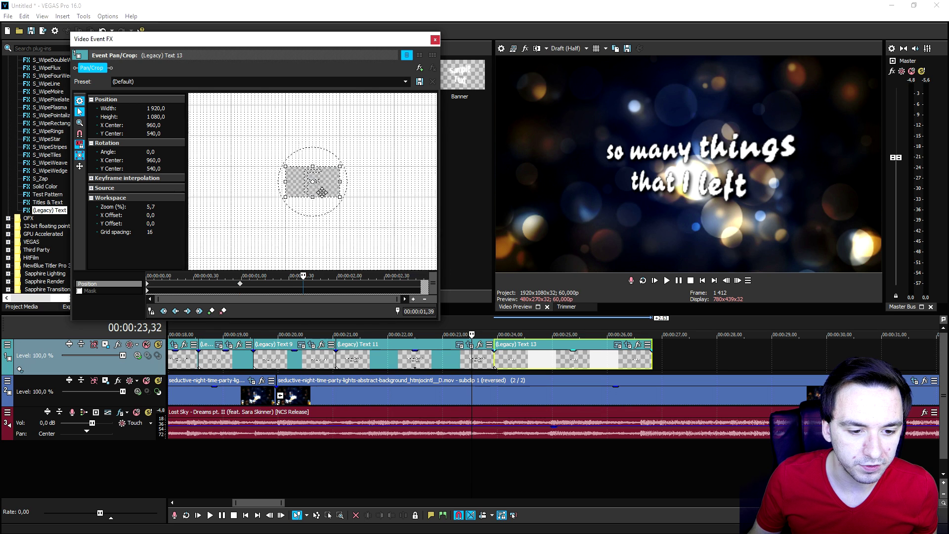
# Nudge the "unsaid" frame slightly off centre at 00:00:01,39 to add gentle drift, and finish the Pan/Crop edit towards the event's end.
pyautogui.scroll(2, 322, 193)
pyautogui.moveTo(323, 187)
pyautogui.mouseDown()
pyautogui.moveTo(325, 198)
pyautogui.moveTo(309, 191)
pyautogui.moveTo(326, 177)
pyautogui.mouseUp()
pyautogui.click(362, 283)
pyautogui.click(419, 284)
pyautogui.click(435, 39)
# Play the lyric sequence in full-screen preview and raise the preview quality to Draft (Full).
pyautogui.hotkey('alt', 'shift', '4')
pyautogui.press('space')
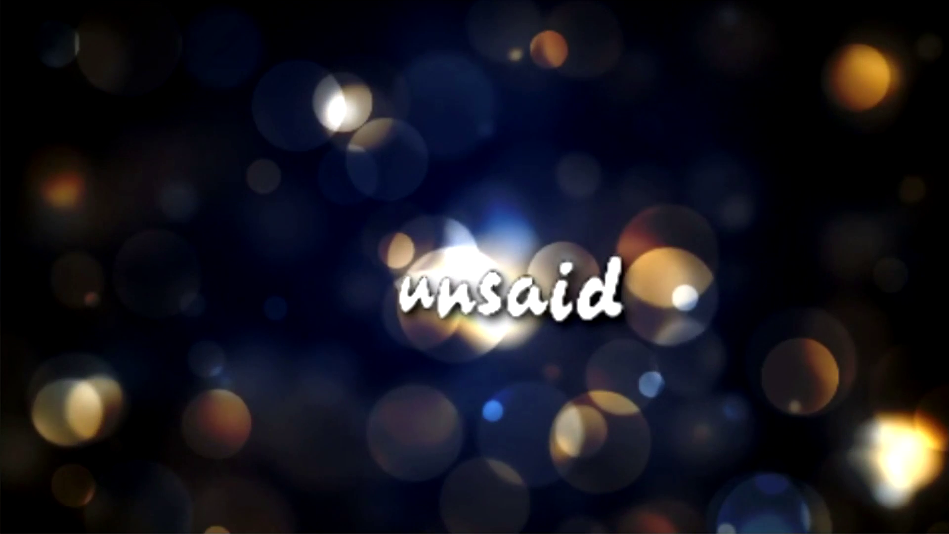
pyautogui.rightClick(205, 4)
pyautogui.click(307, 36)
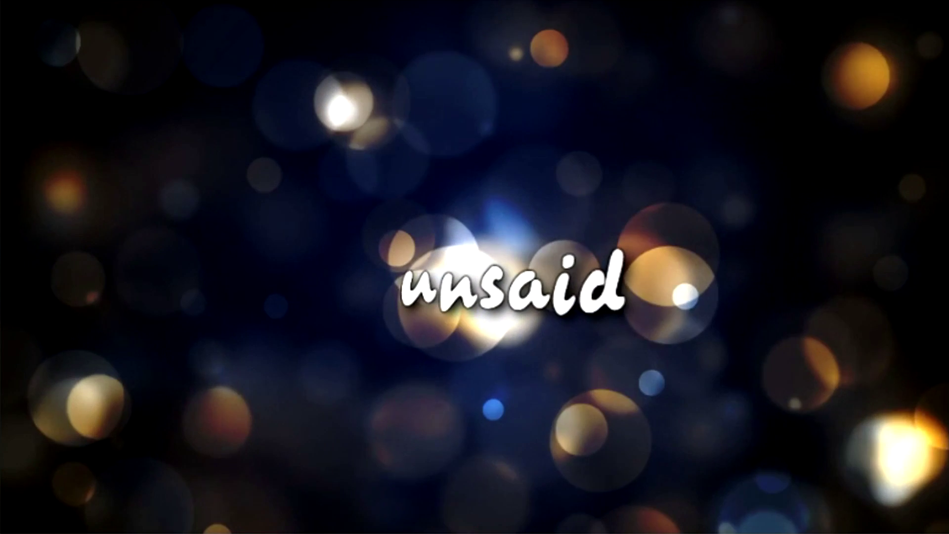
pyautogui.press('space')
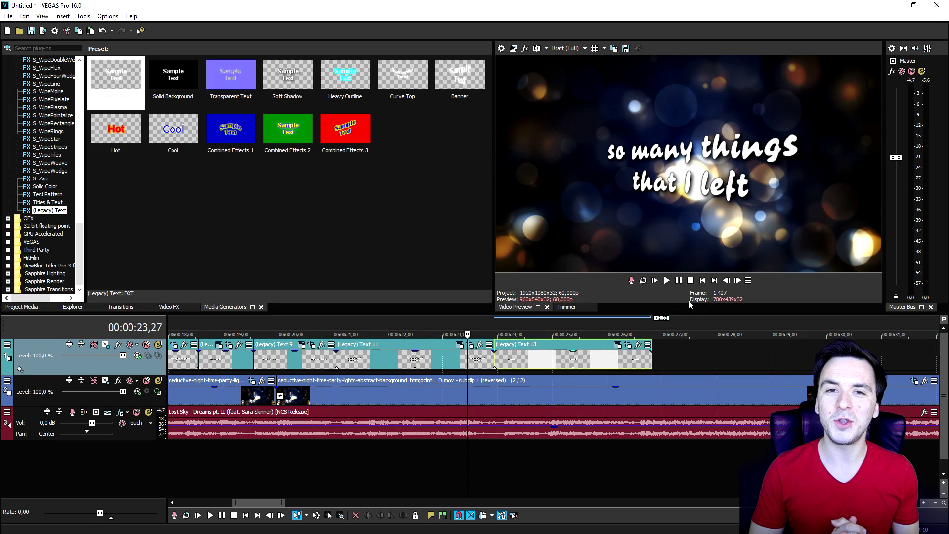